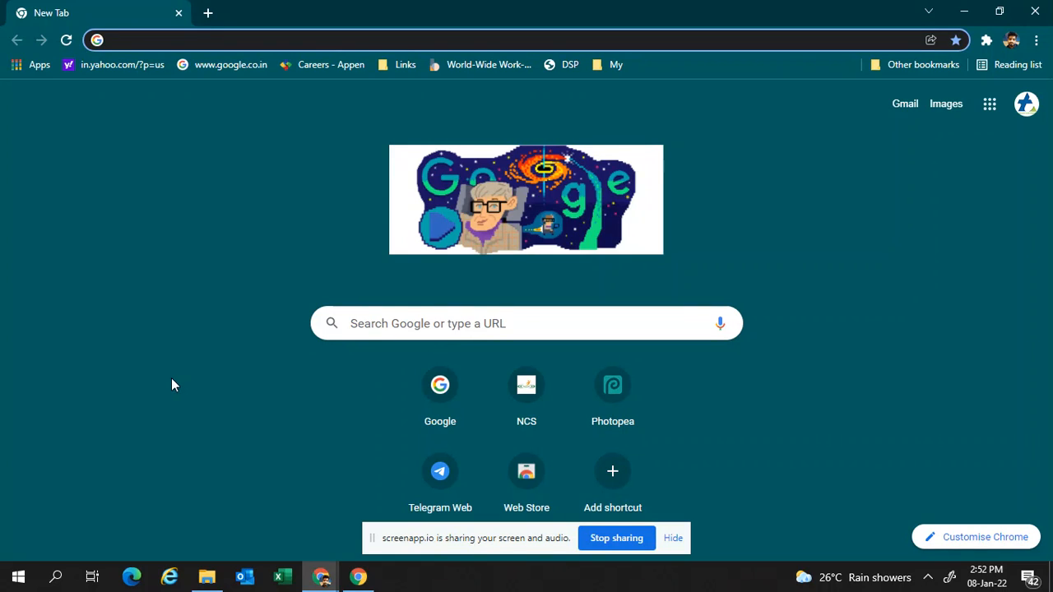
pyautogui.write('www.')
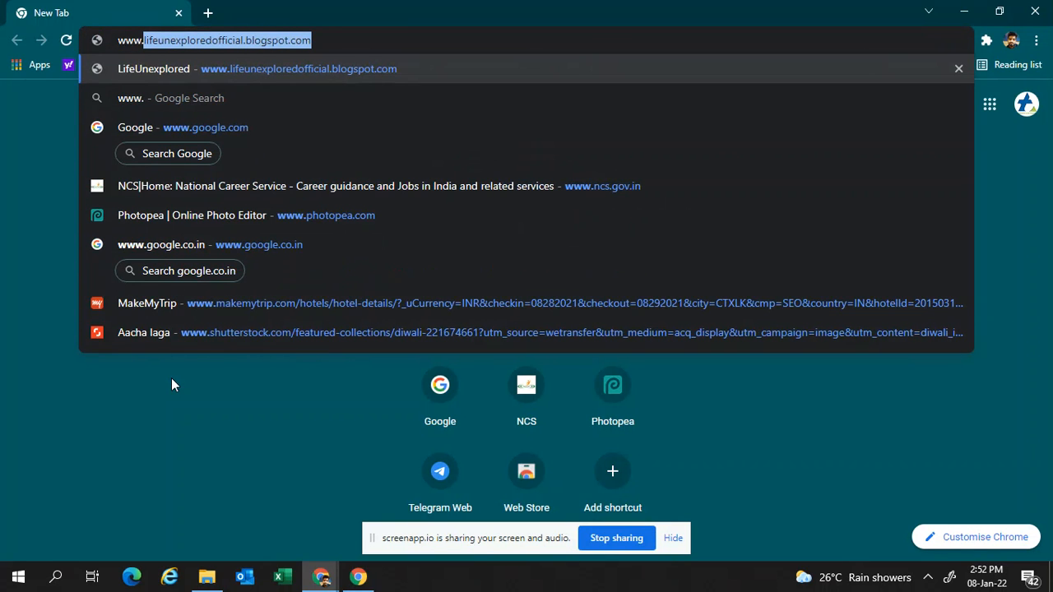
pyautogui.write('phot')
pyautogui.press('Right')
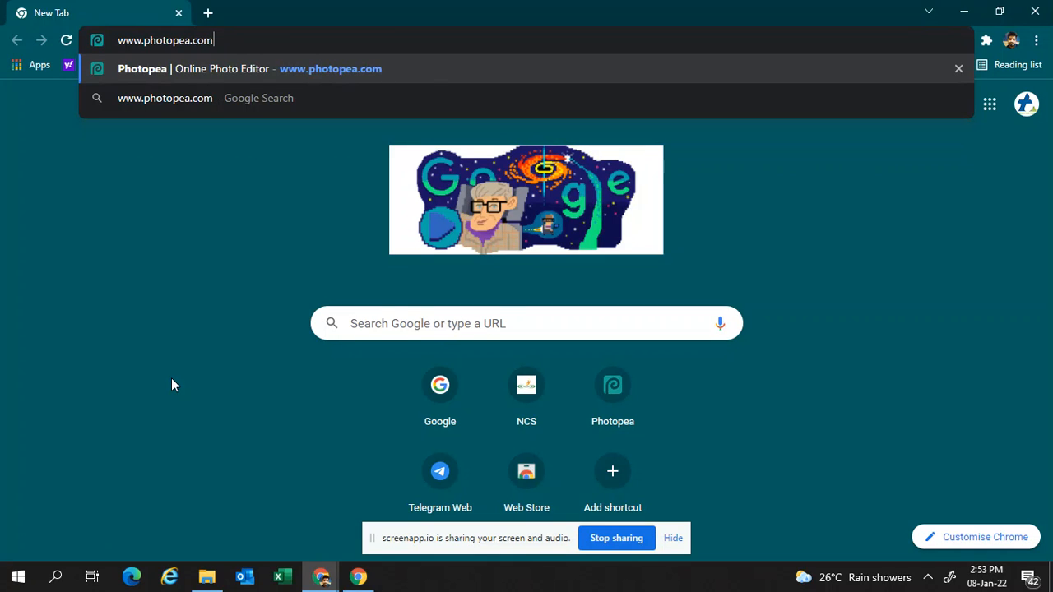
pyautogui.press('Return')
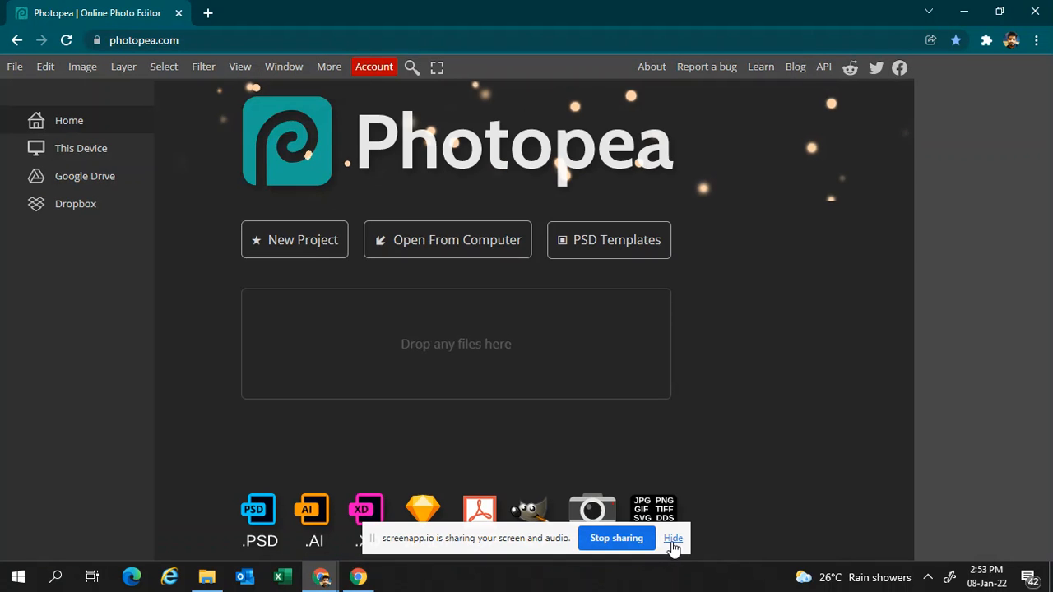
pyautogui.click(673, 538)
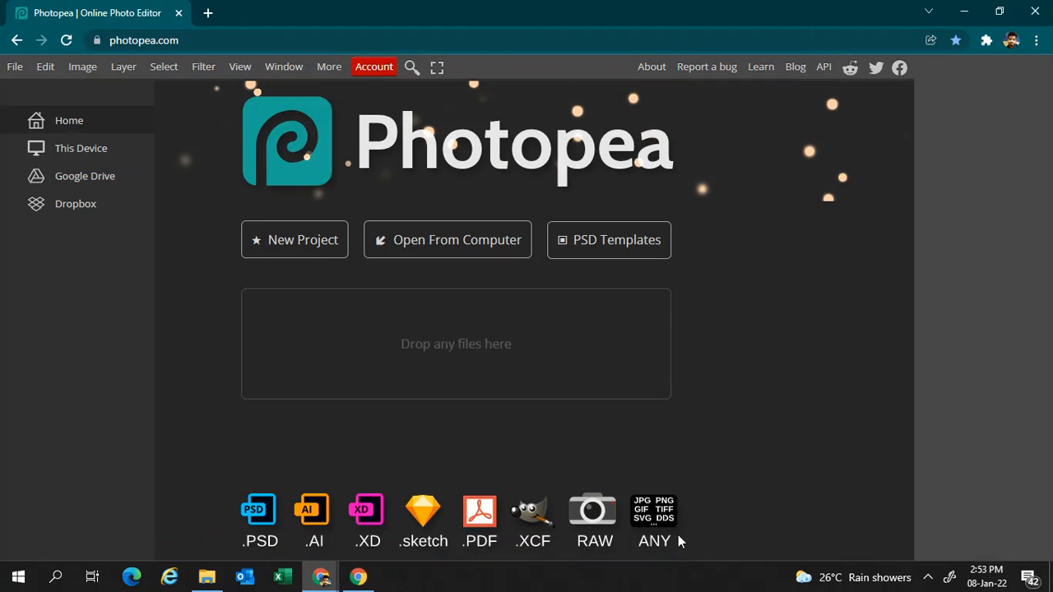
# Create a new 1080 × 1080 px project with a white background from the Instagram social preset.
pyautogui.click(301, 242)
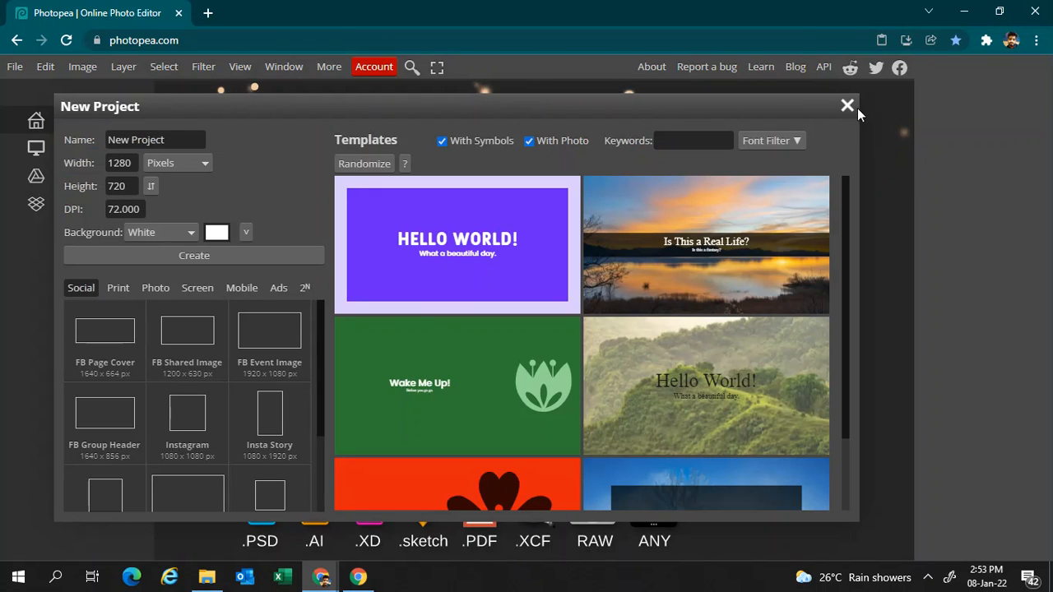
pyautogui.click(850, 107)
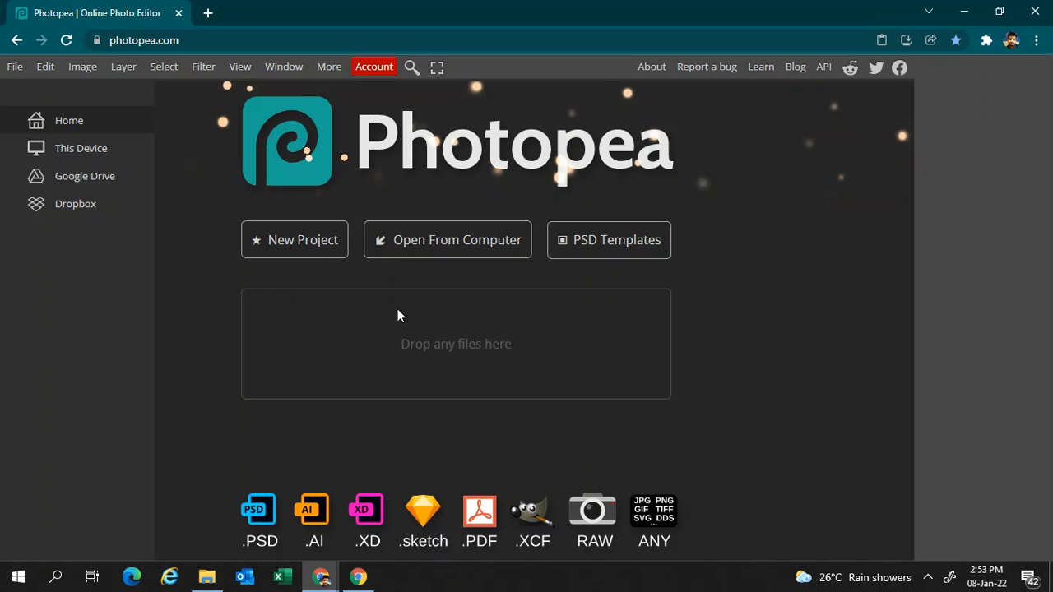
pyautogui.click(333, 257)
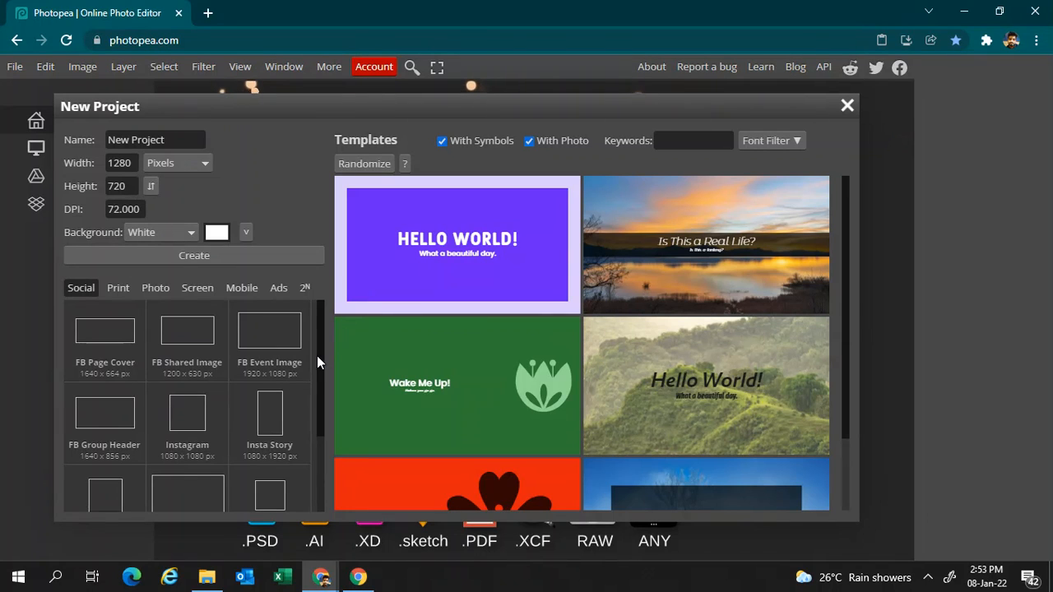
pyautogui.scroll(-3, 316, 355)
pyautogui.scroll(3, 324, 394)
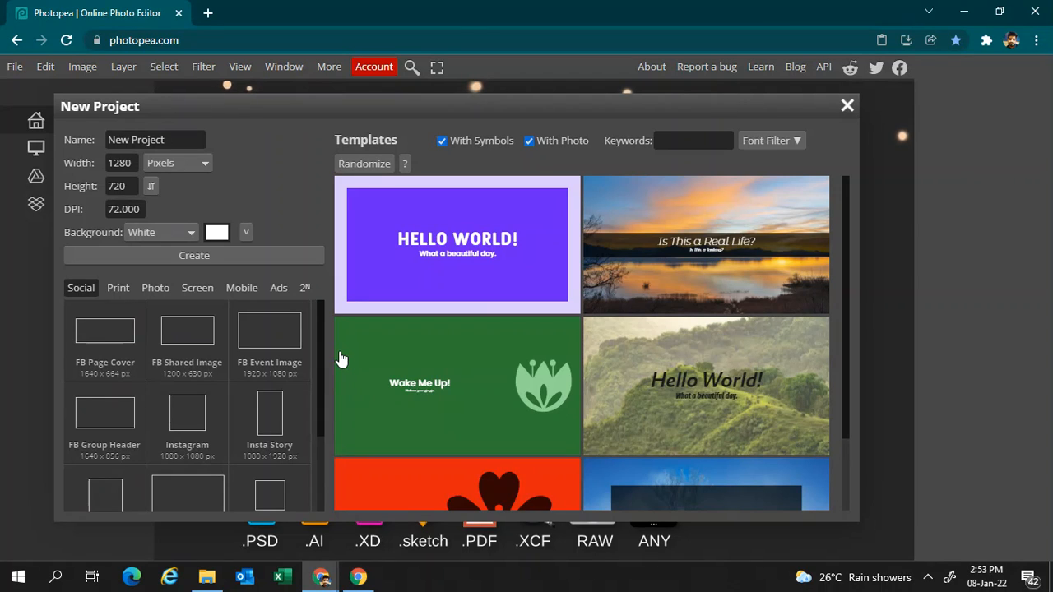
pyautogui.click(195, 445)
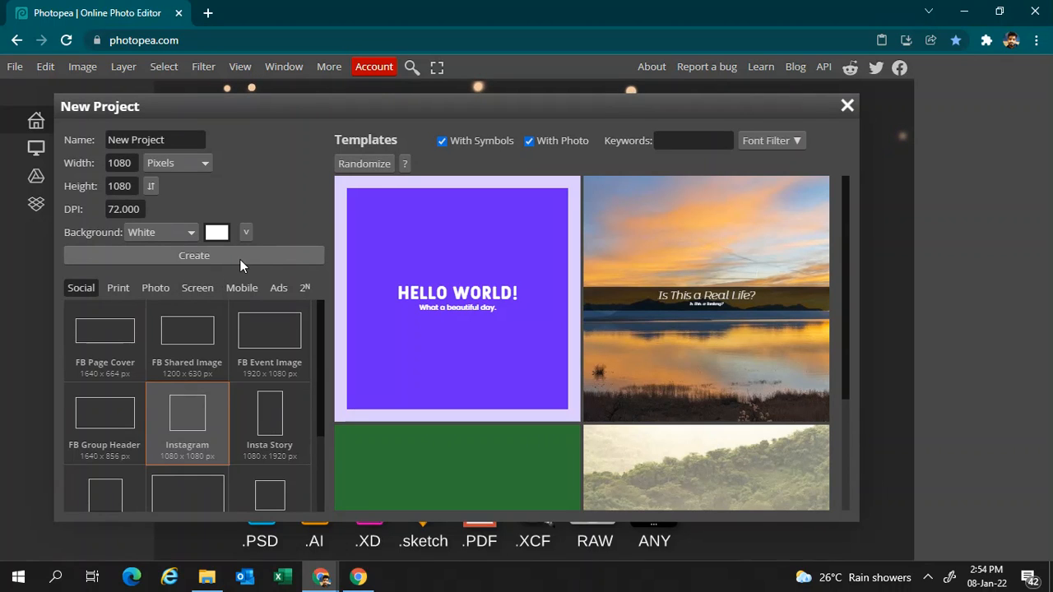
pyautogui.click(165, 257)
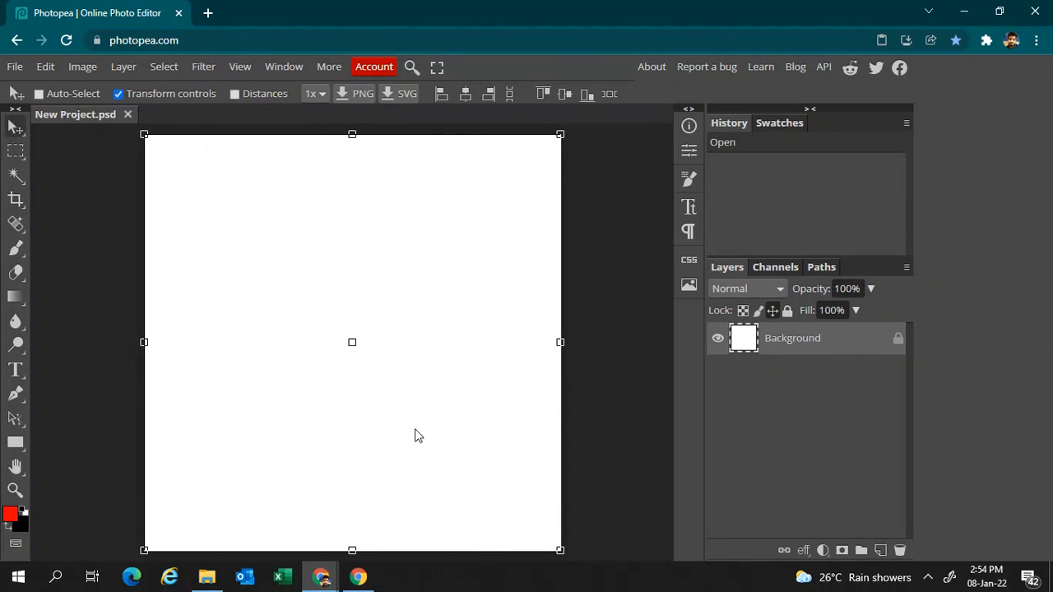
# Place the Logo image from the Raw Files folder in the canvas's upper-left area, scaled to about 24%, and activate the Pen tool.
pyautogui.click(209, 578)
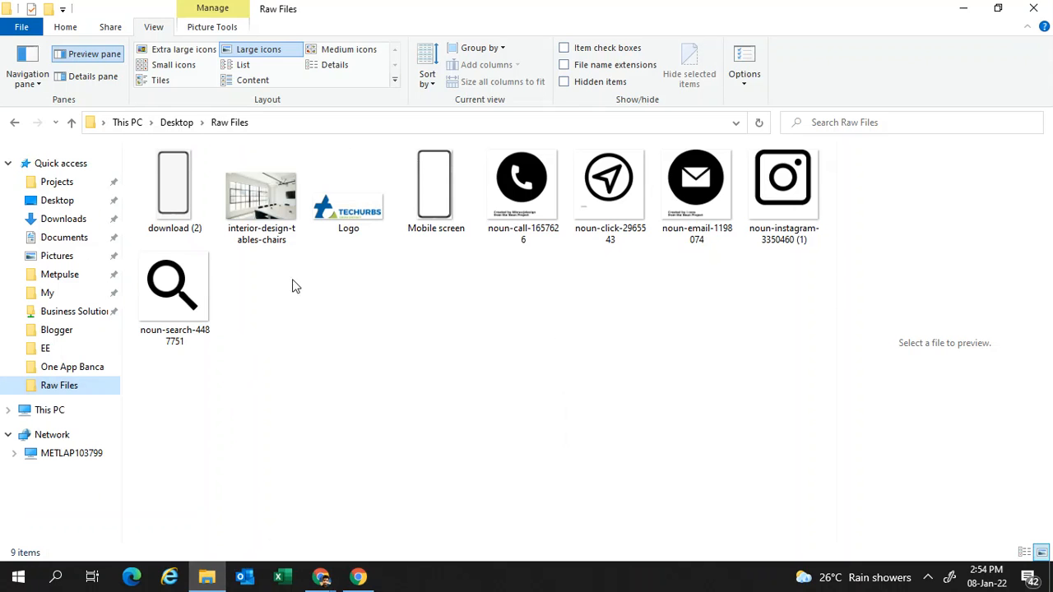
pyautogui.moveTo(349, 229); pyautogui.dragTo(369, 366)
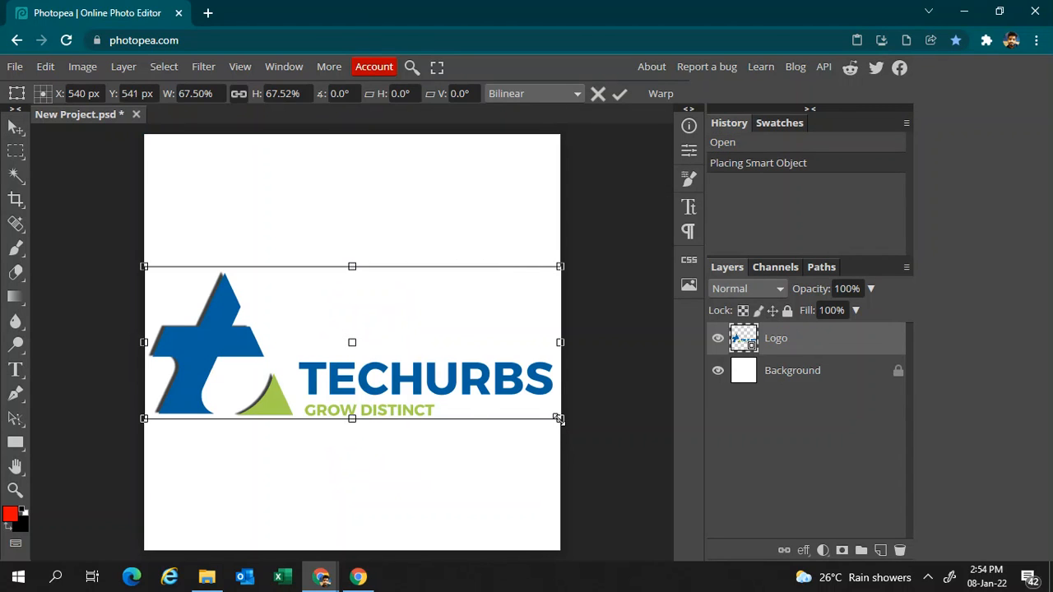
pyautogui.moveTo(559, 419); pyautogui.dragTo(310, 279)
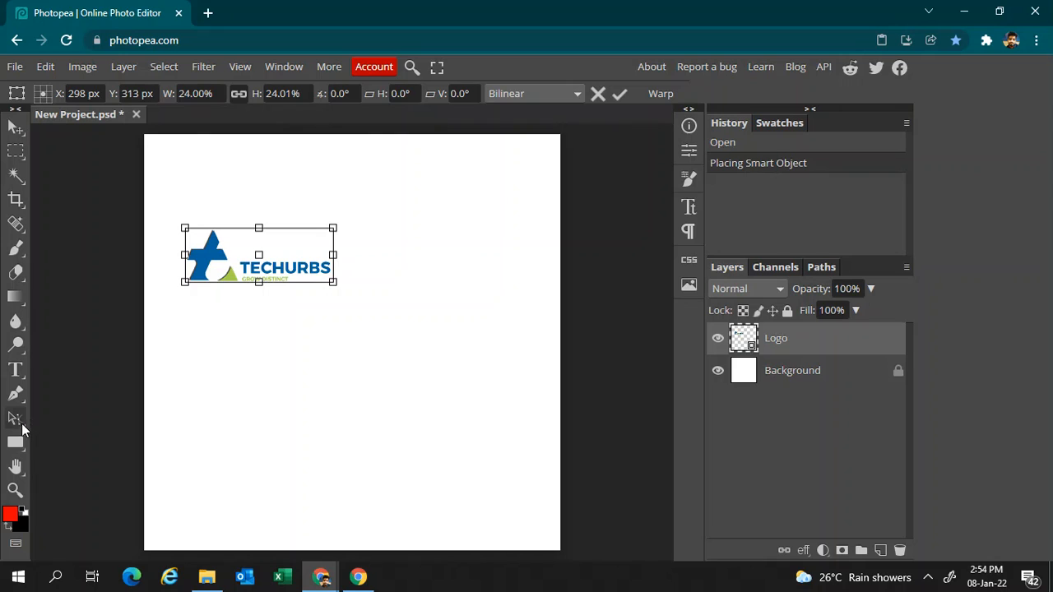
pyautogui.click(16, 397)
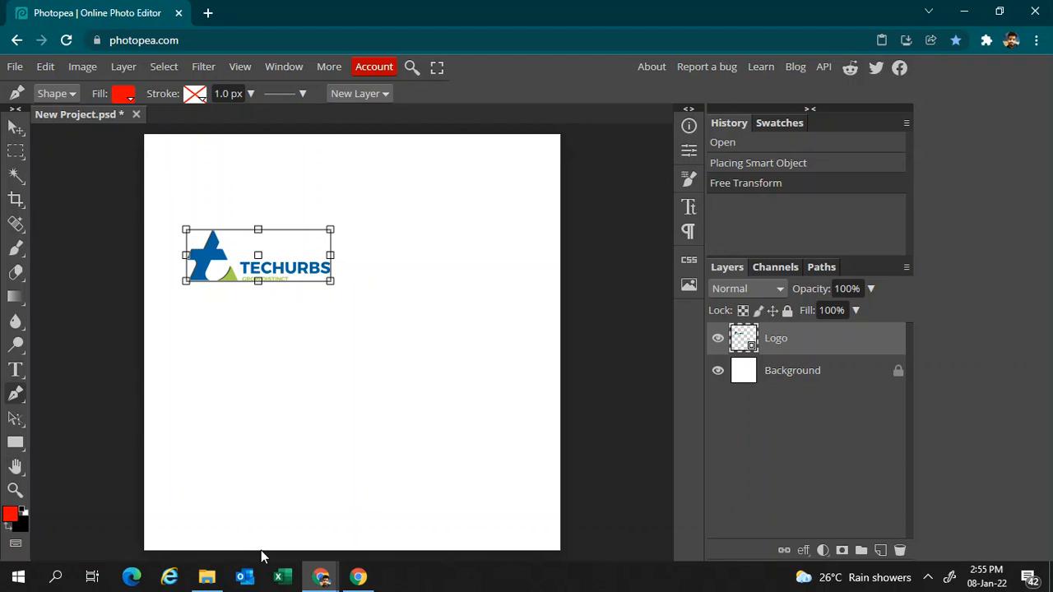
pyautogui.click(214, 550)
pyautogui.click(218, 511)
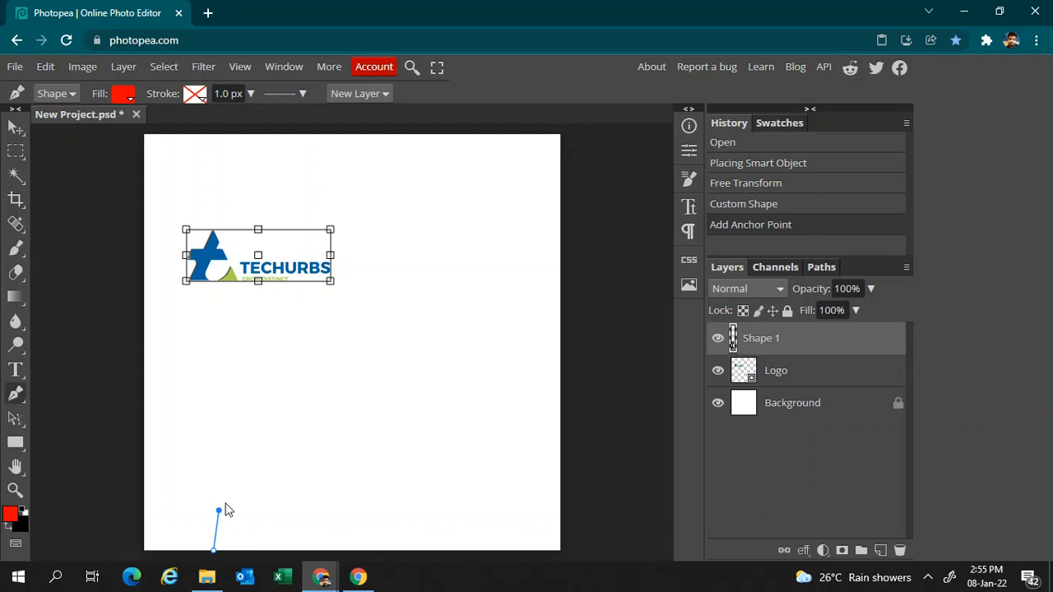
pyautogui.click(236, 499)
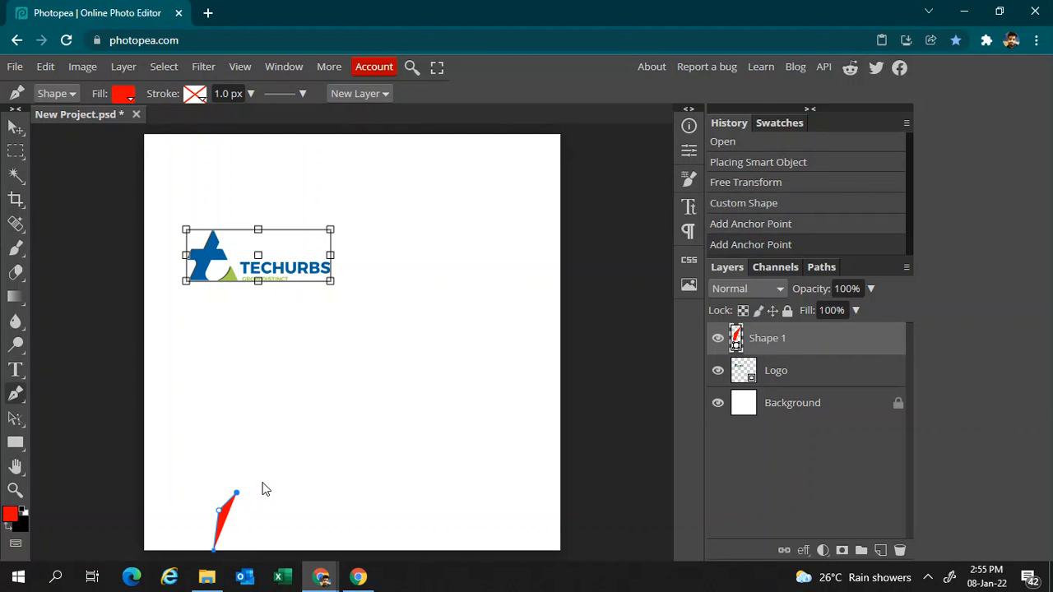
pyautogui.hotkey('ctrl', 'z')
pyautogui.hotkey('ctrl', 'z')
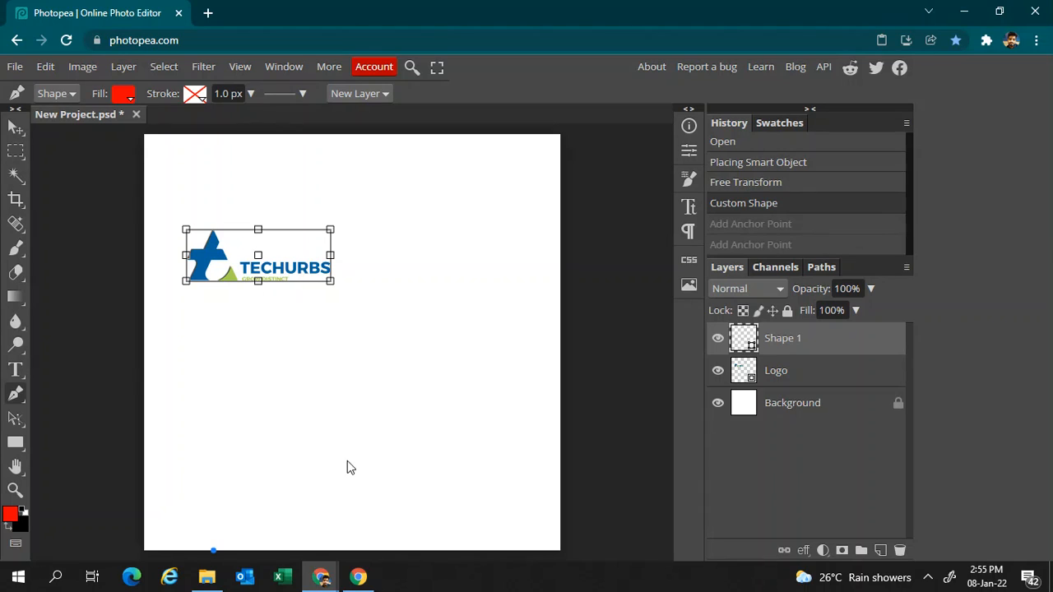
pyautogui.click(361, 455)
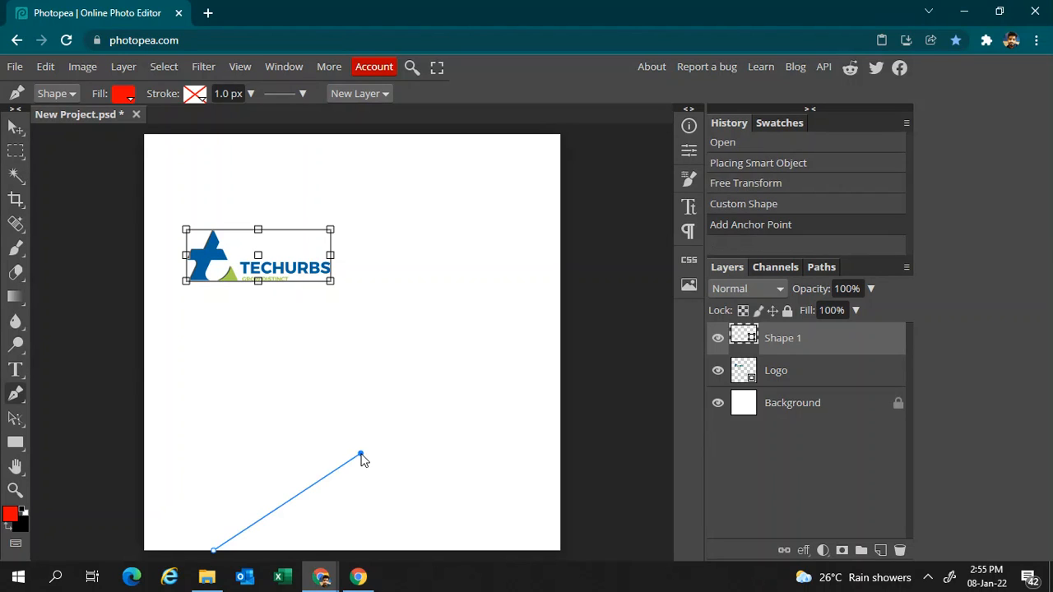
pyautogui.moveTo(361, 455); pyautogui.dragTo(505, 453)
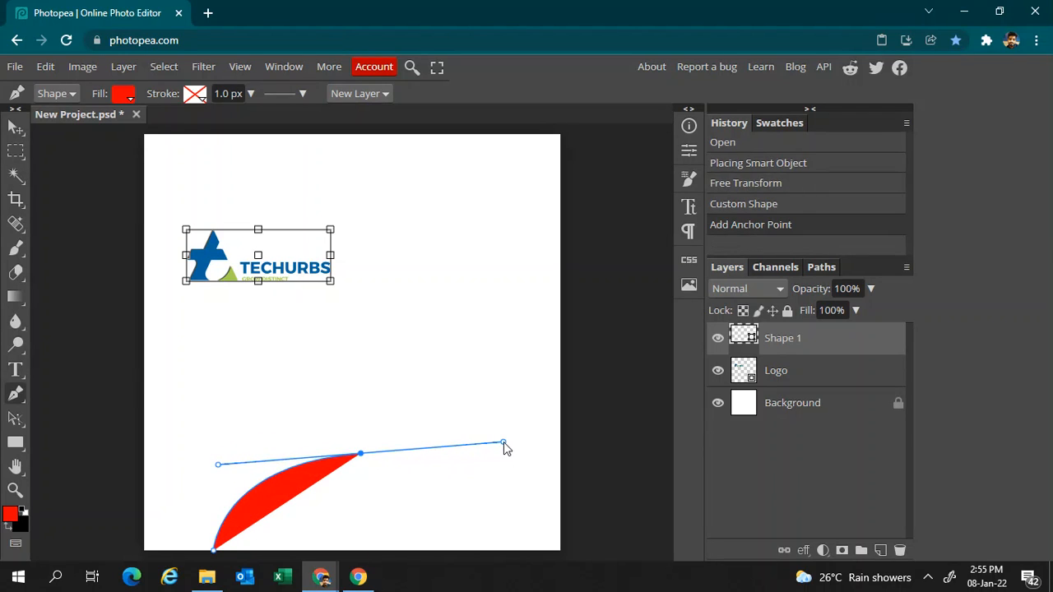
pyautogui.moveTo(504, 444); pyautogui.dragTo(495, 448)
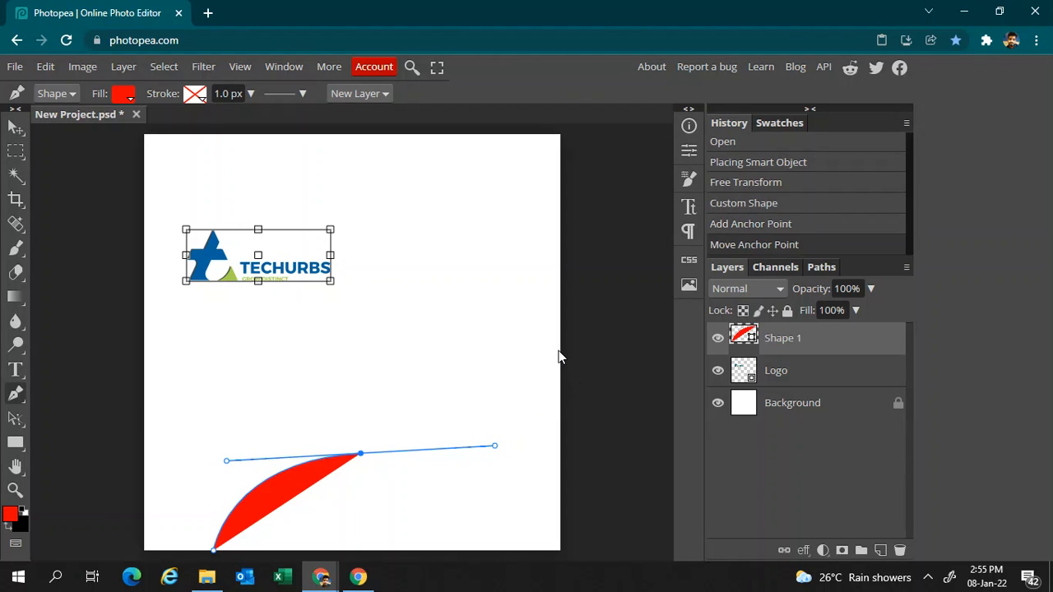
pyautogui.moveTo(559, 352); pyautogui.dragTo(670, 422)
pyautogui.moveTo(702, 499); pyautogui.dragTo(680, 370)
pyautogui.hotkey('ctrl', 'z')
pyautogui.hotkey('ctrl', 'z')
pyautogui.hotkey('ctrl', 'z')
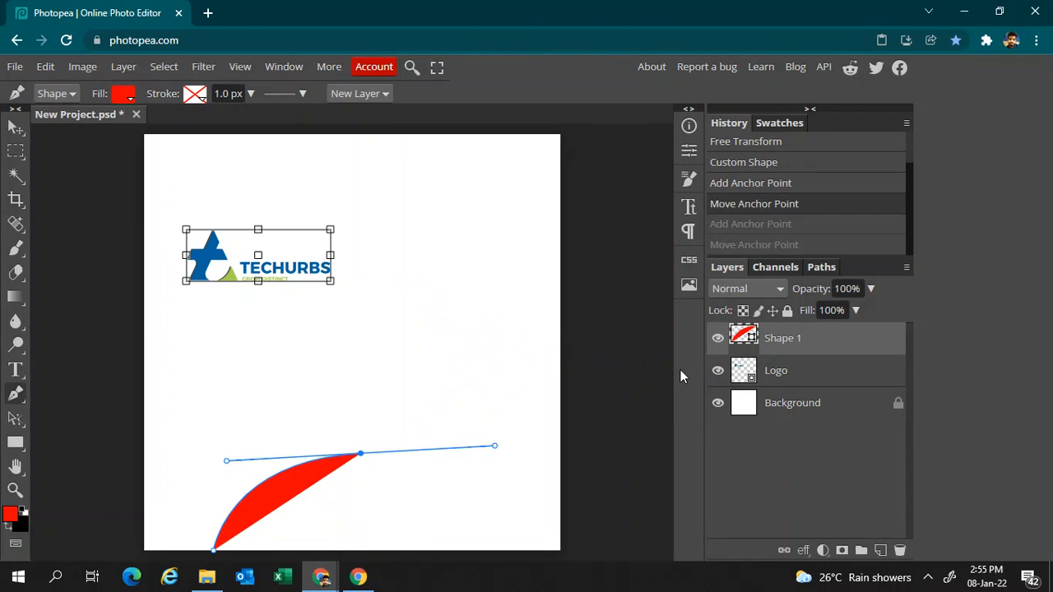
pyautogui.hotkey('ctrl', 'z')
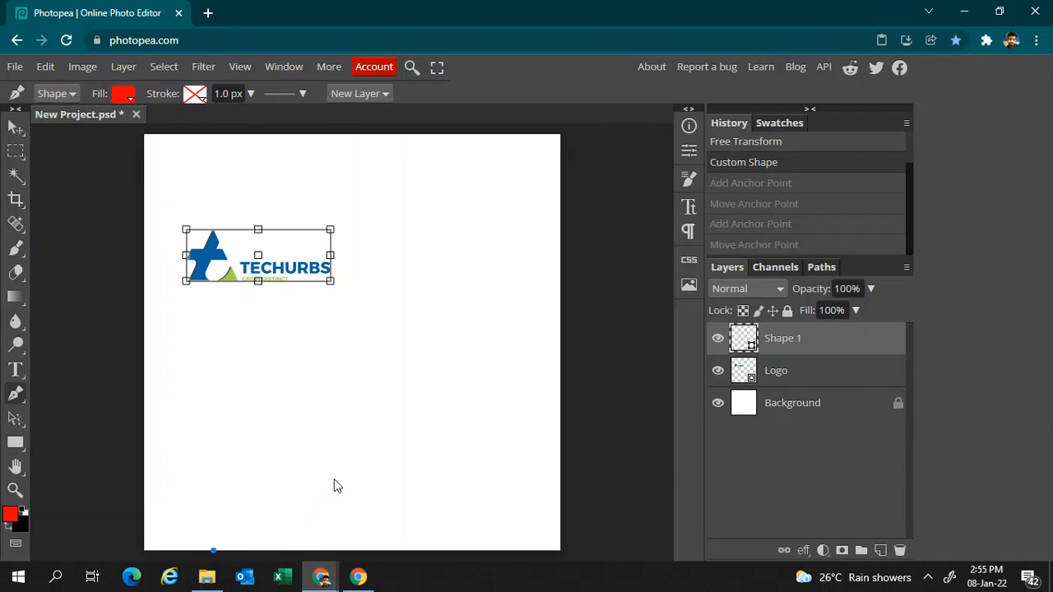
pyautogui.moveTo(336, 475); pyautogui.dragTo(451, 485)
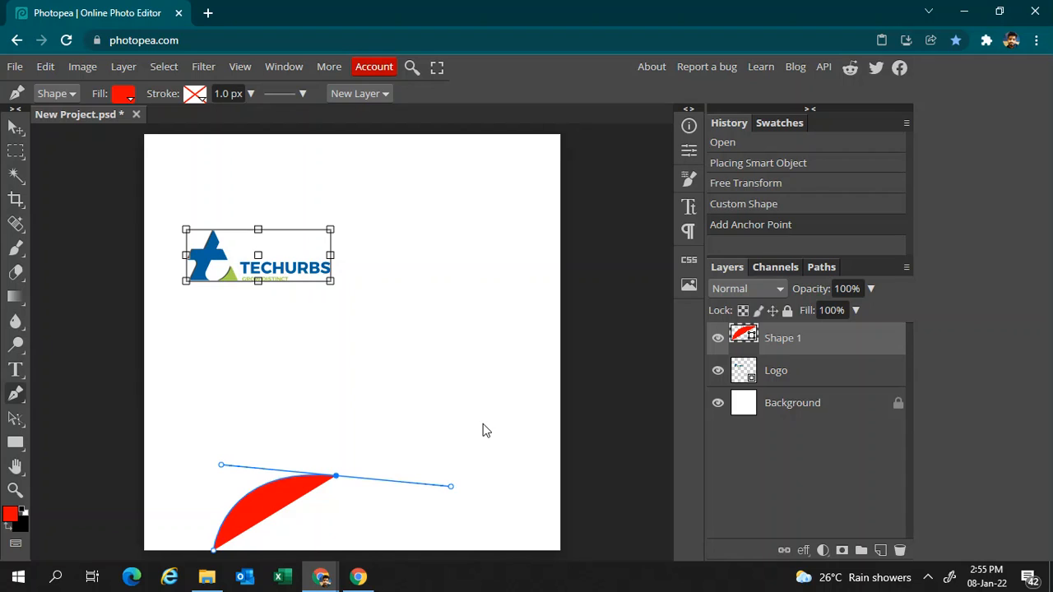
pyautogui.hotkey('ctrl', 'z')
pyautogui.hotkey('ctrl', 'z')
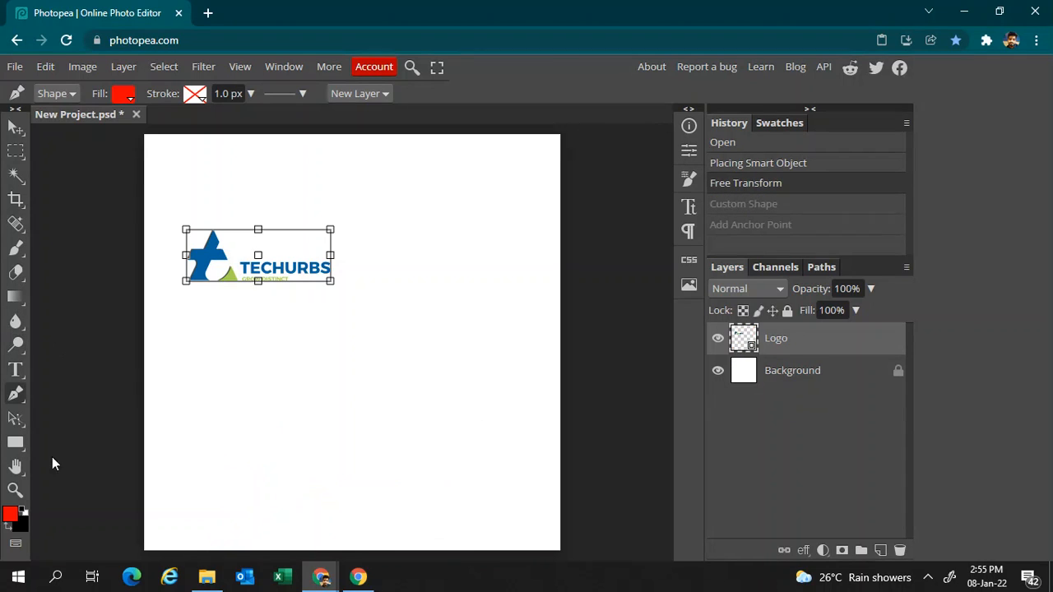
pyautogui.rightClick(15, 398)
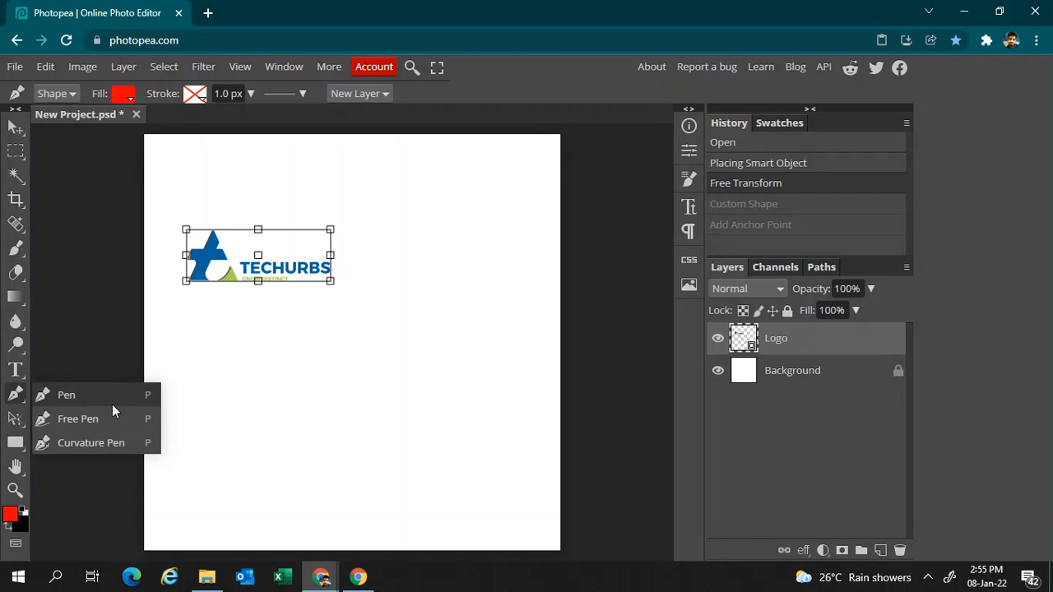
pyautogui.click(236, 551)
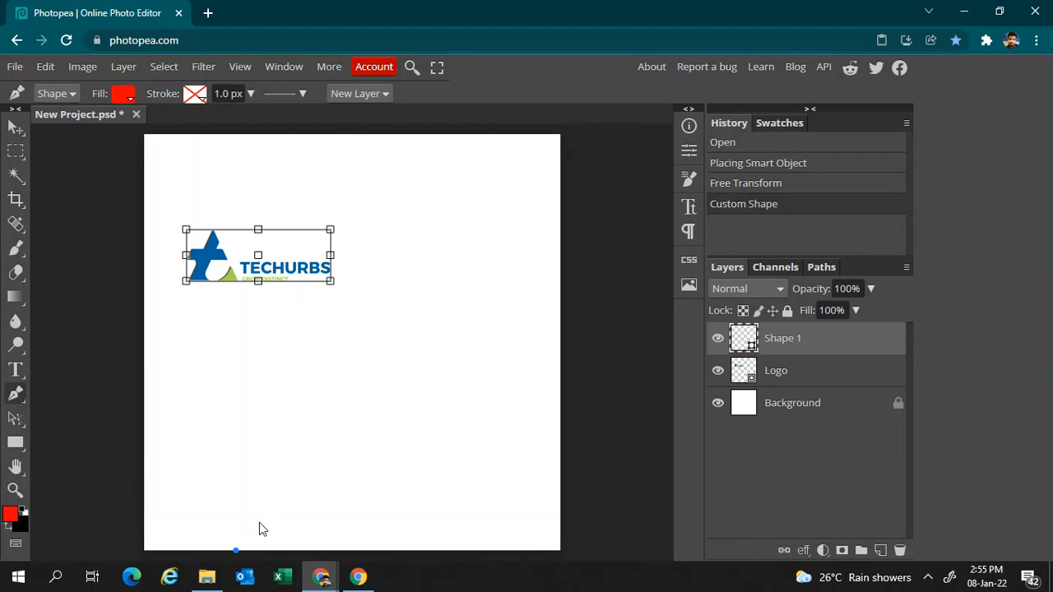
pyautogui.hotkey('ctrl', 'z')
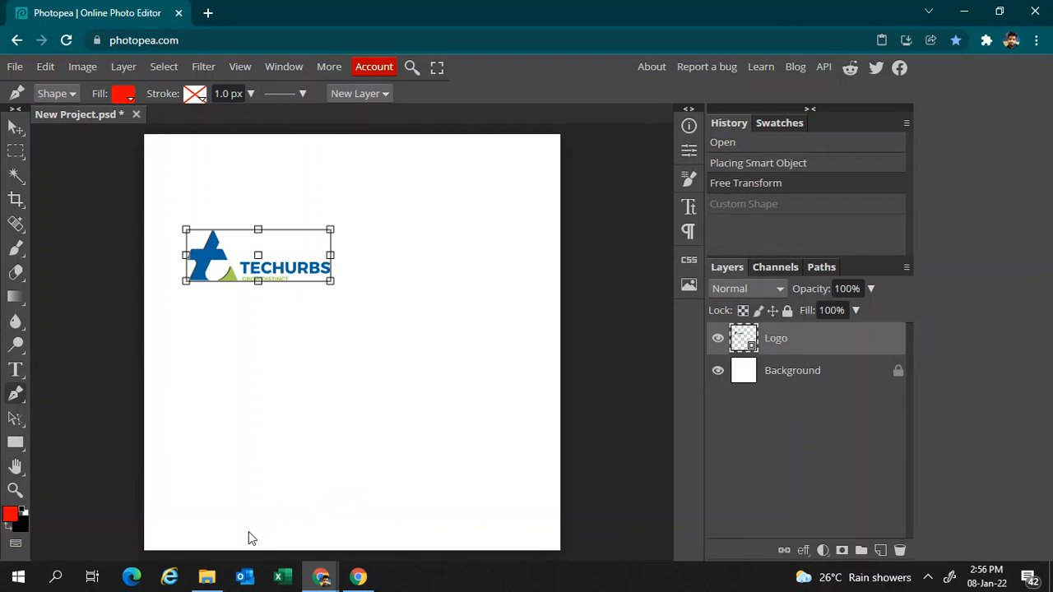
# Draw a red wavy Pen shape rising from the canvas's bottom edge to its right edge and ending at the bottom-right corner.
pyautogui.click(206, 551)
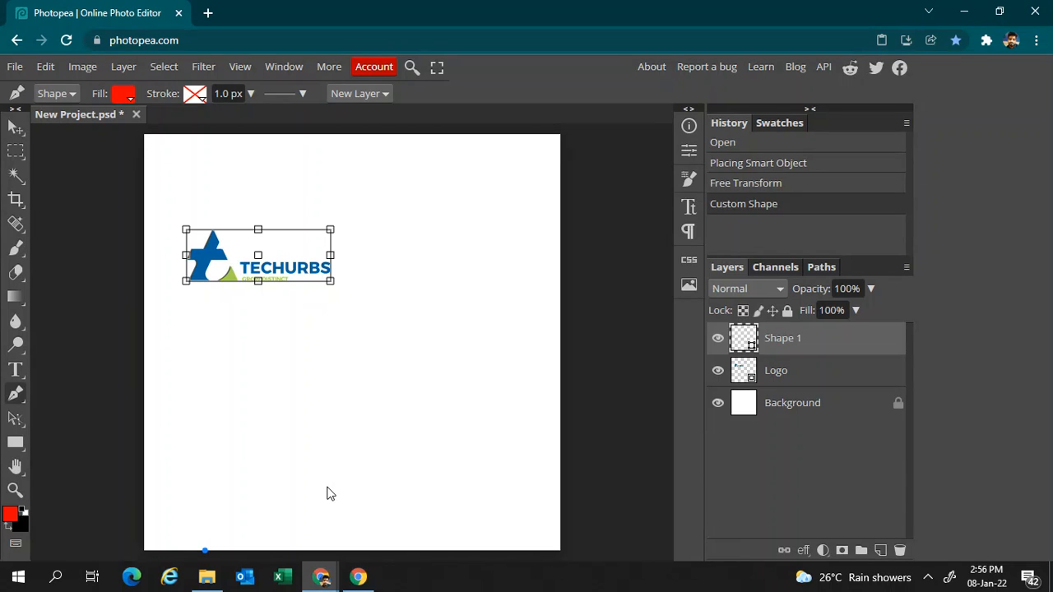
pyautogui.moveTo(326, 487); pyautogui.dragTo(434, 492)
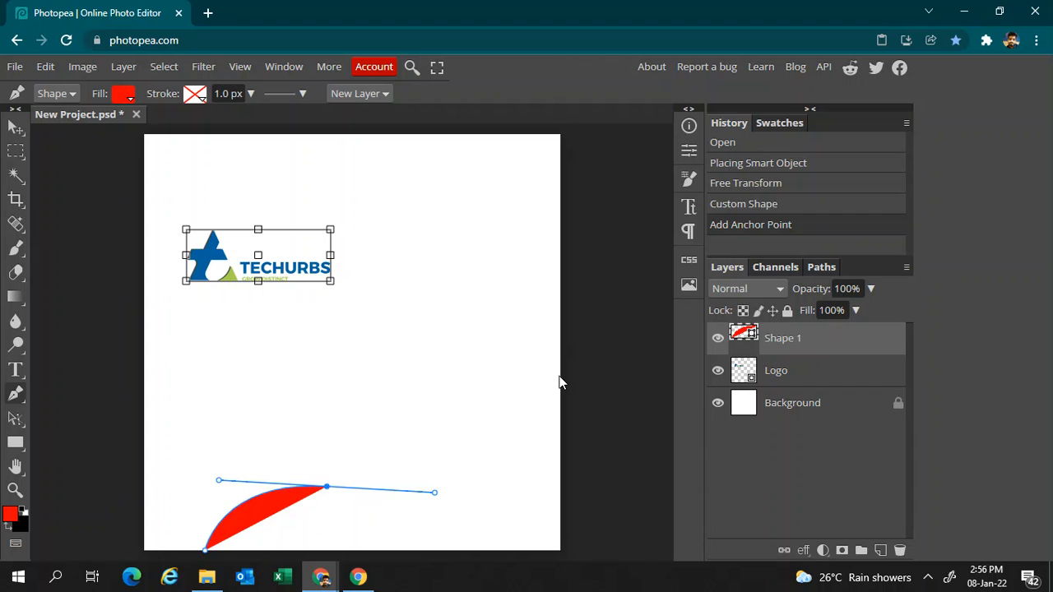
pyautogui.moveTo(559, 376); pyautogui.dragTo(744, 466)
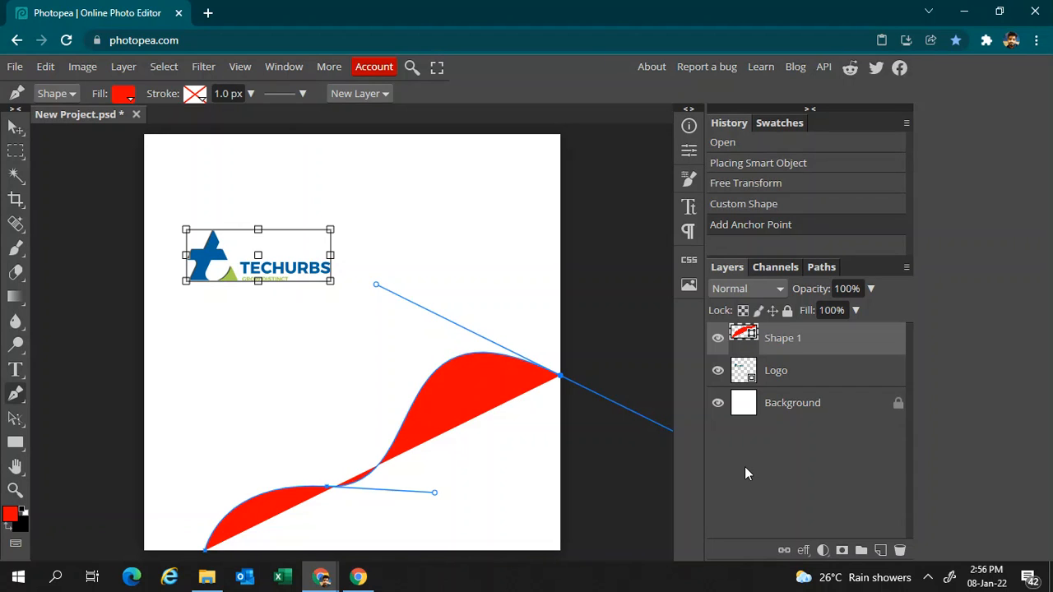
pyautogui.moveTo(745, 467); pyautogui.dragTo(763, 436)
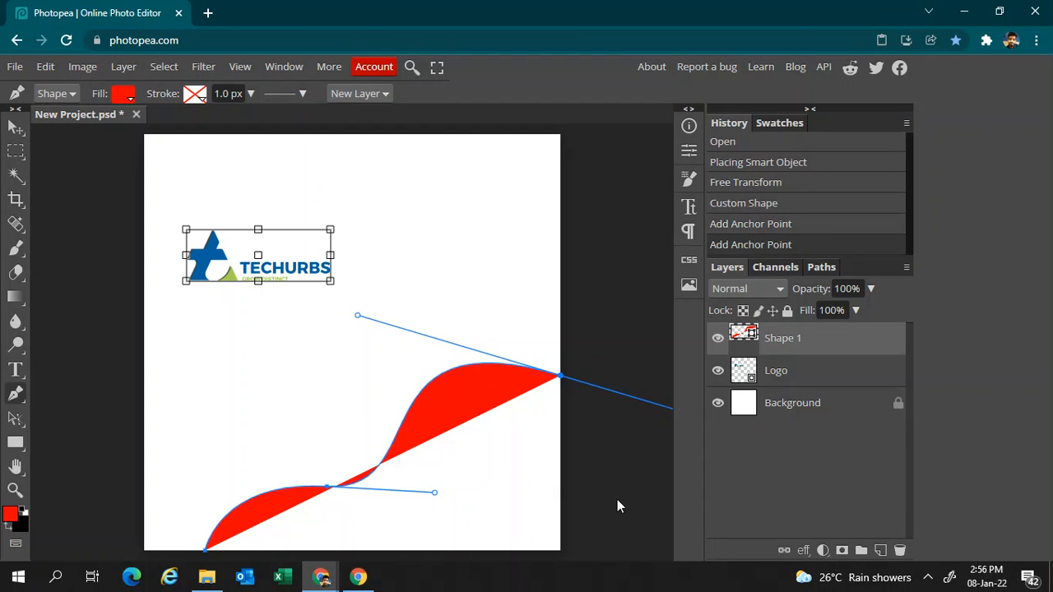
pyautogui.click(561, 550)
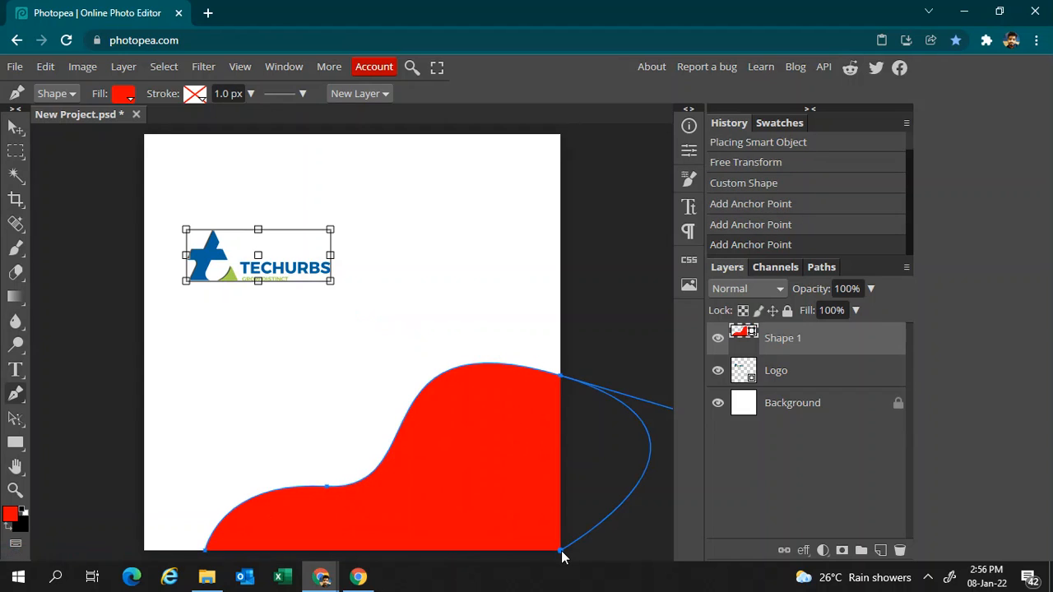
pyautogui.click(807, 346)
pyautogui.rightClick(784, 350)
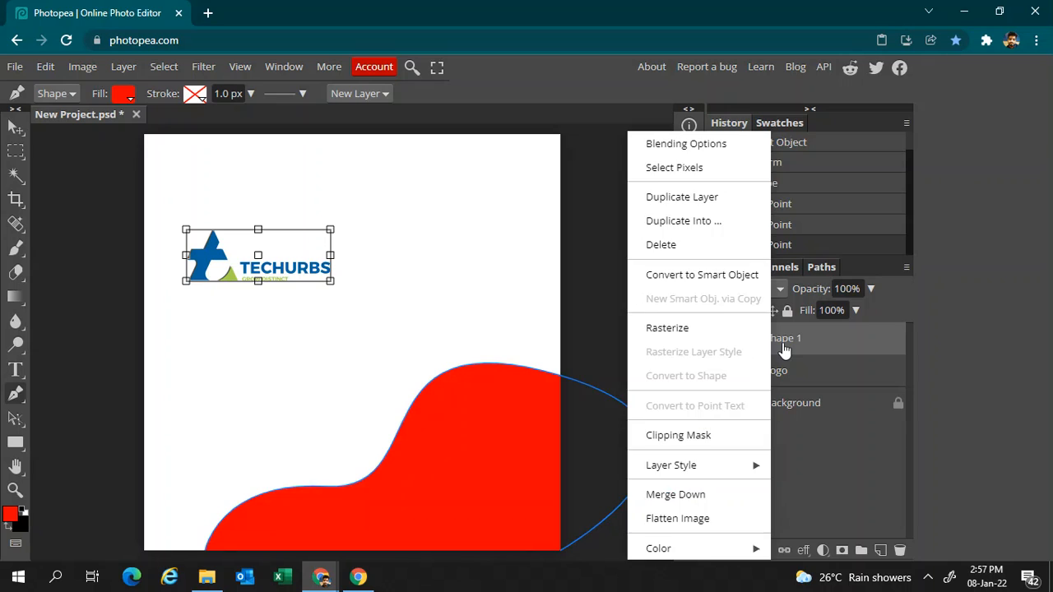
pyautogui.click(734, 142)
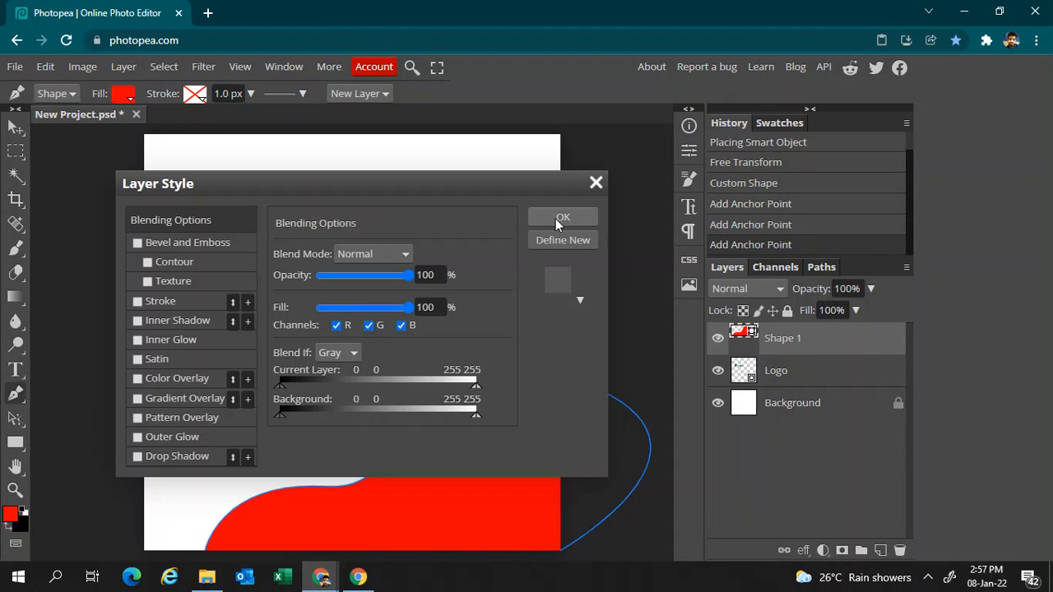
pyautogui.click(594, 184)
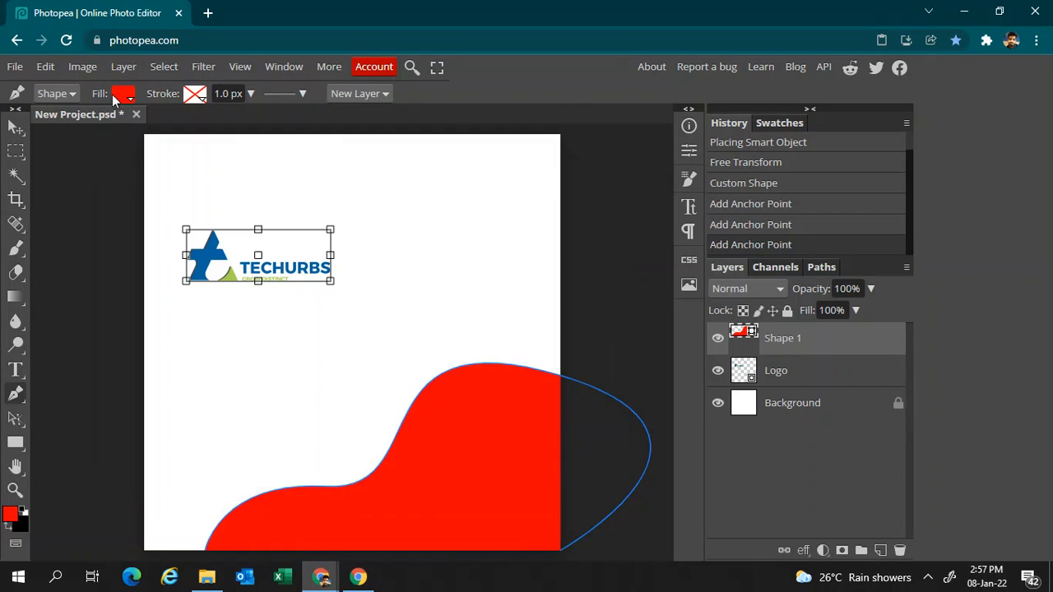
pyautogui.click(123, 97)
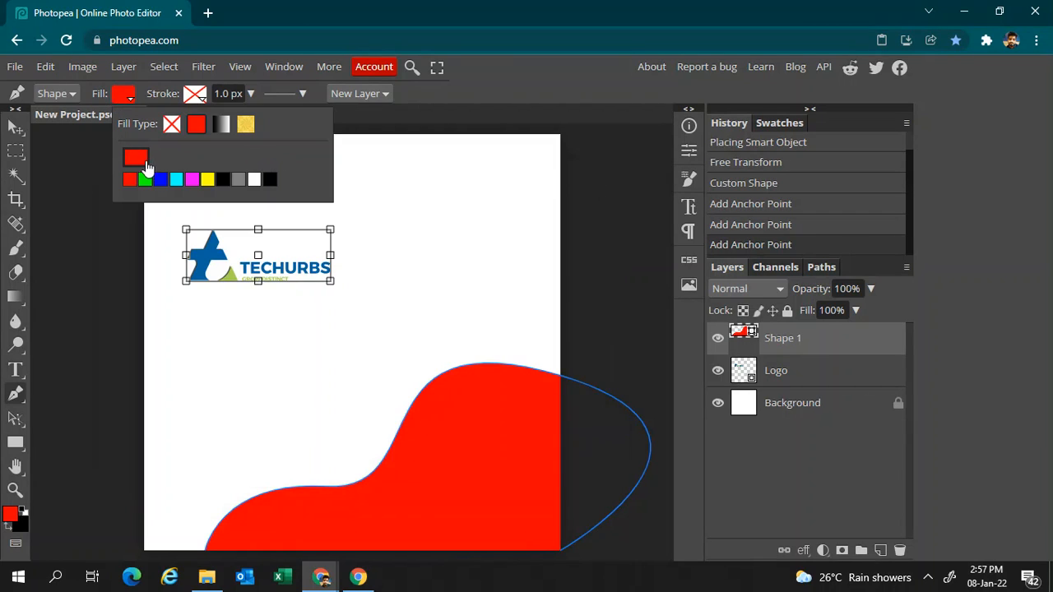
pyautogui.click(136, 158)
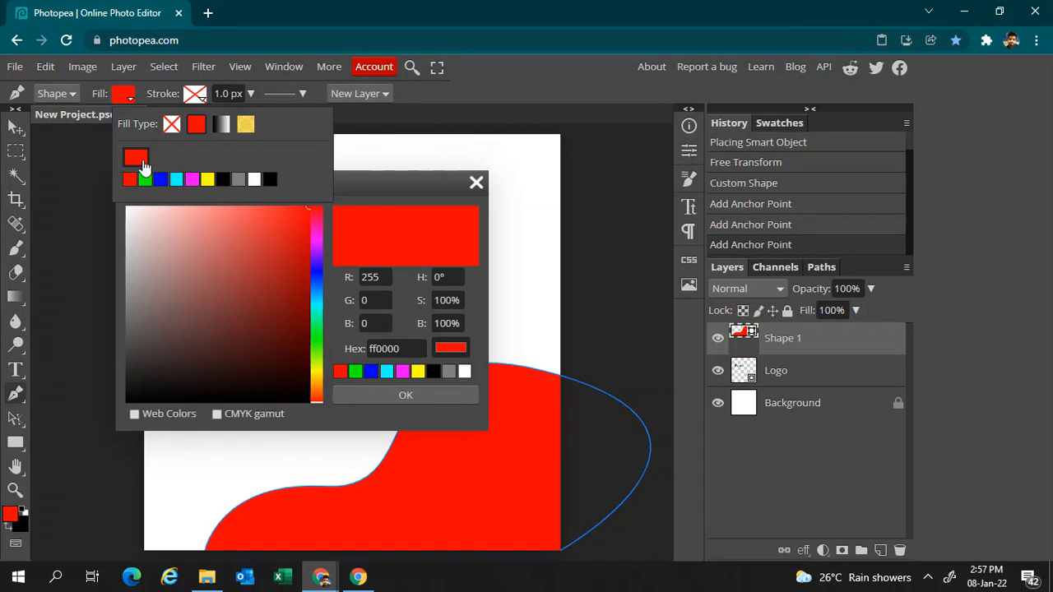
pyautogui.click(478, 182)
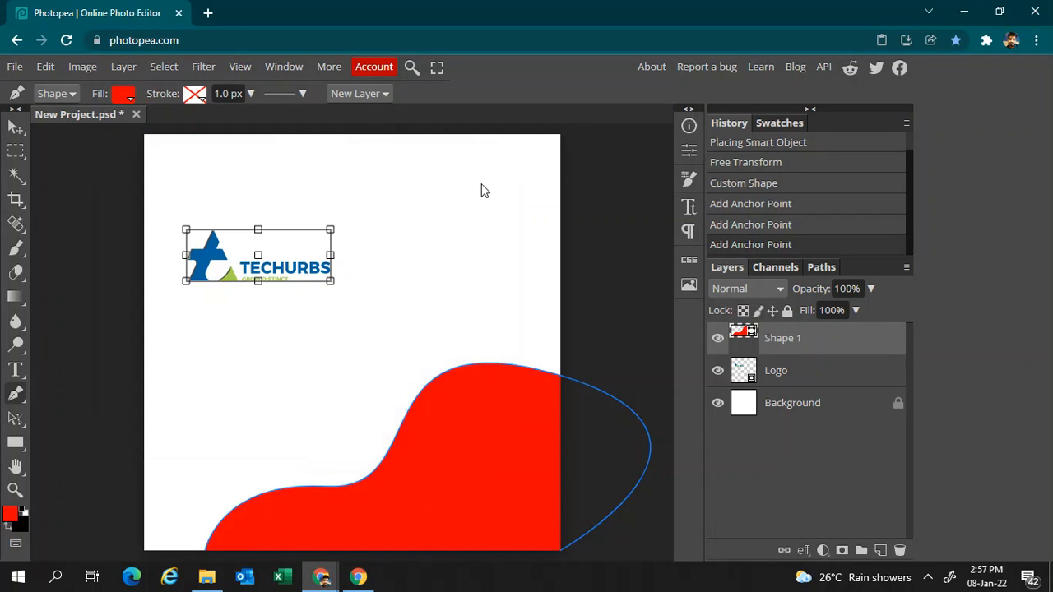
pyautogui.rightClick(786, 359)
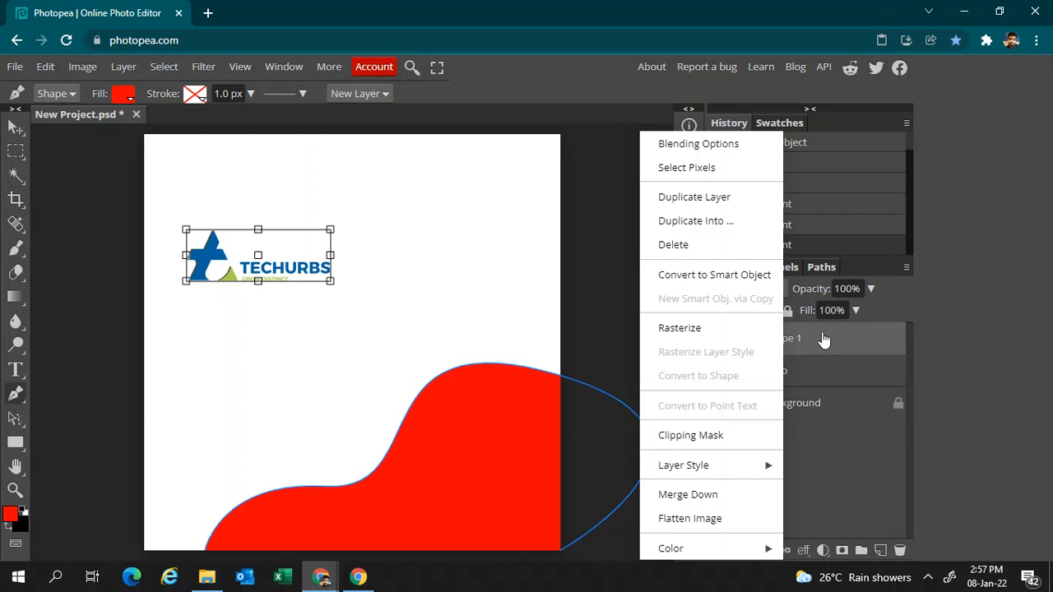
pyautogui.click(727, 144)
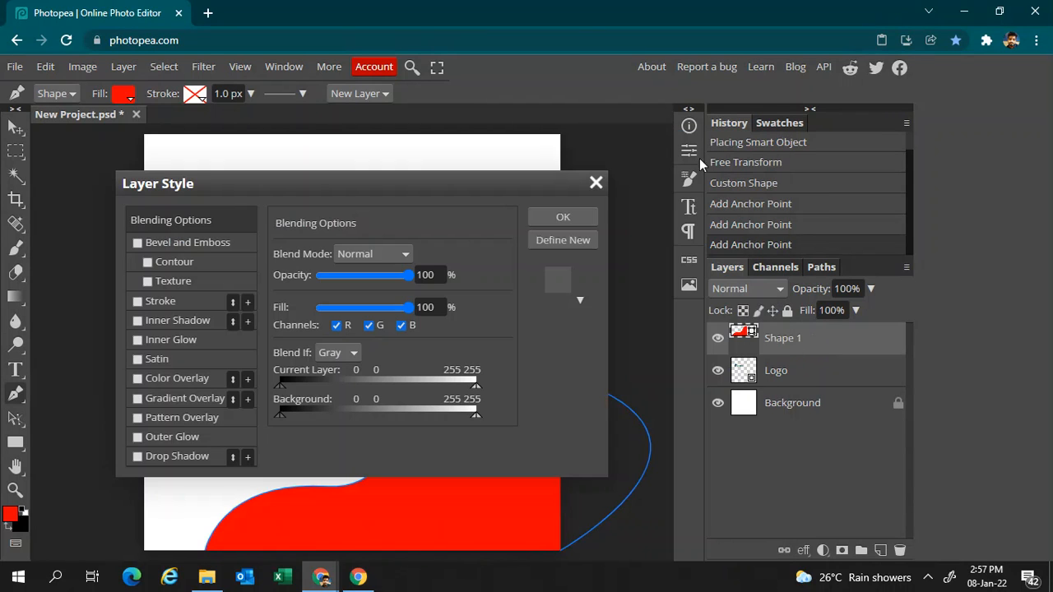
pyautogui.click(162, 402)
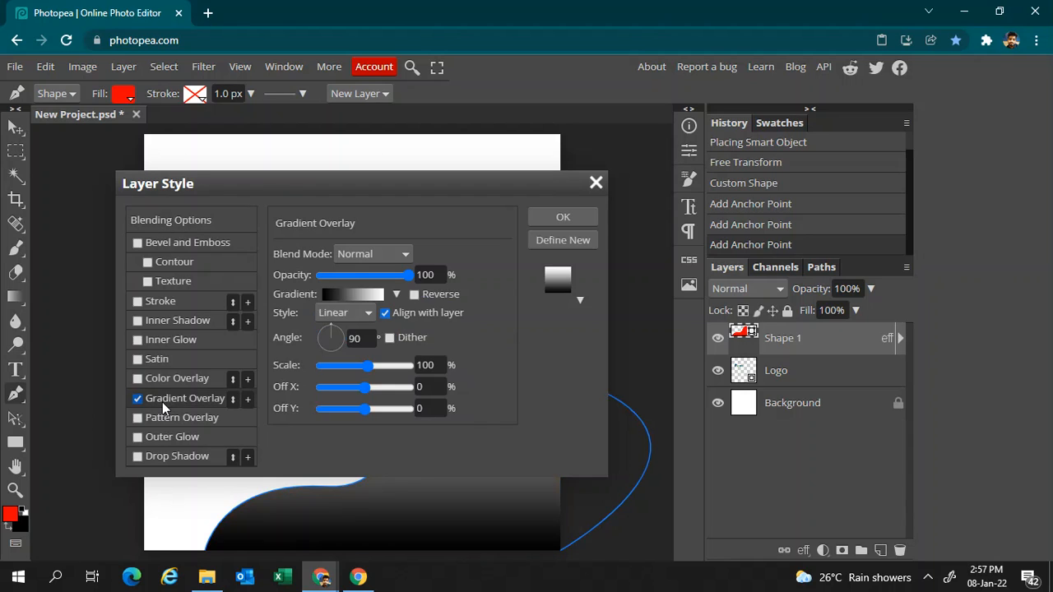
pyautogui.click(371, 300)
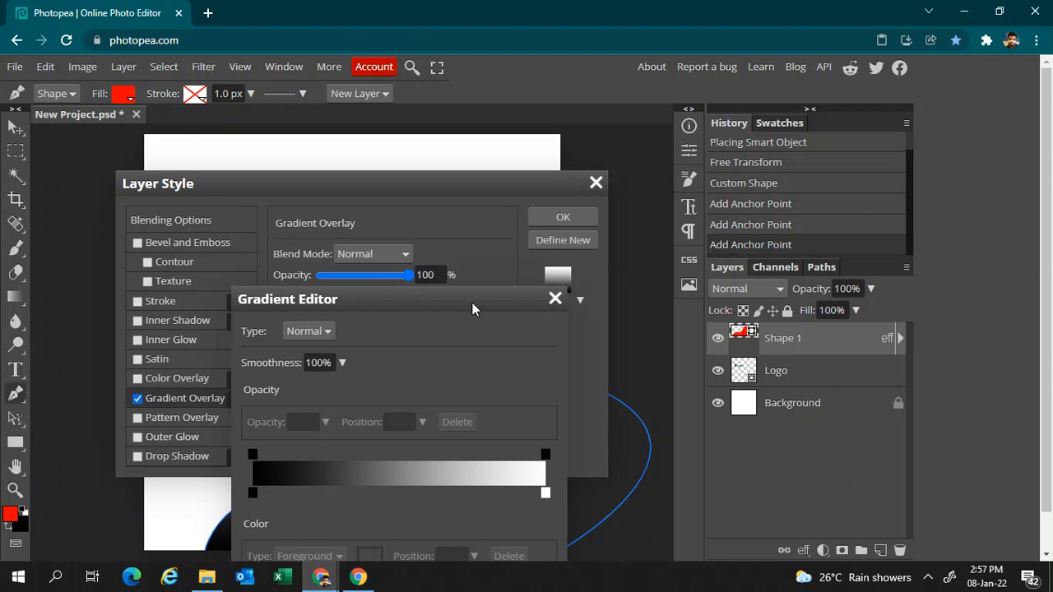
pyautogui.moveTo(473, 305); pyautogui.dragTo(491, 236)
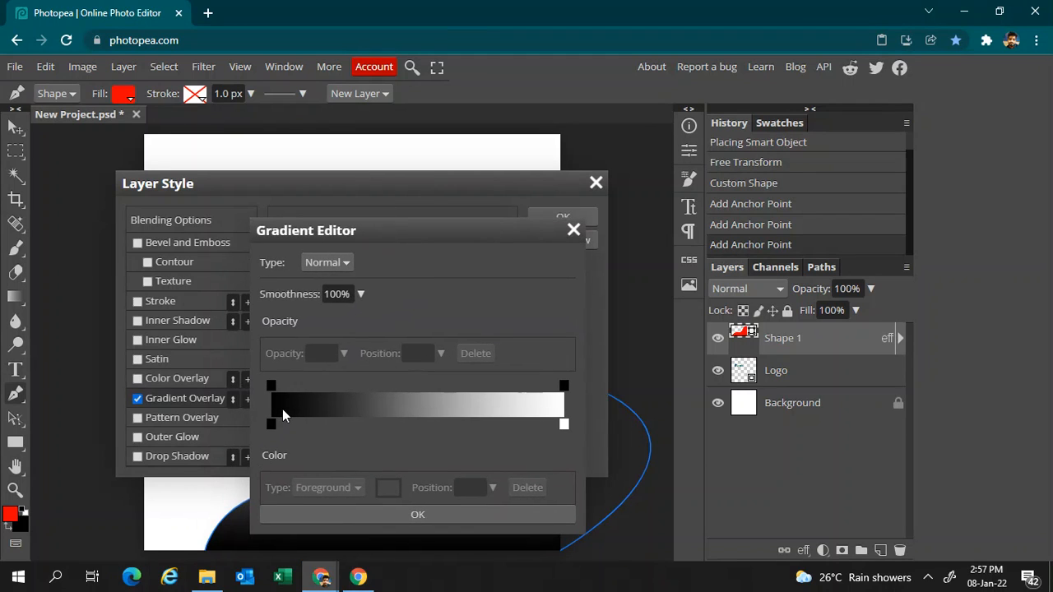
pyautogui.click(271, 424)
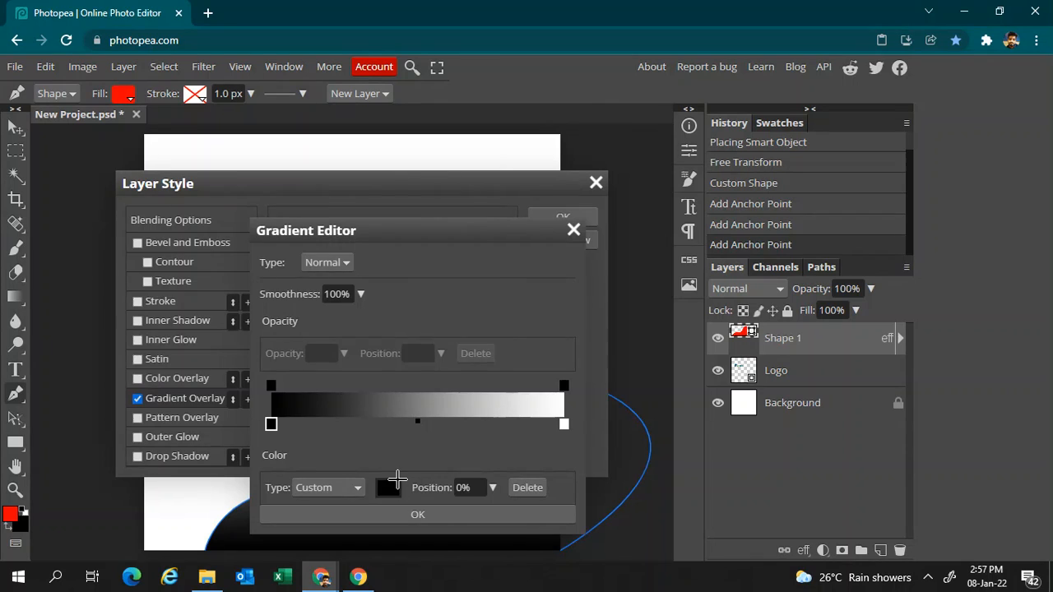
pyautogui.click(388, 486)
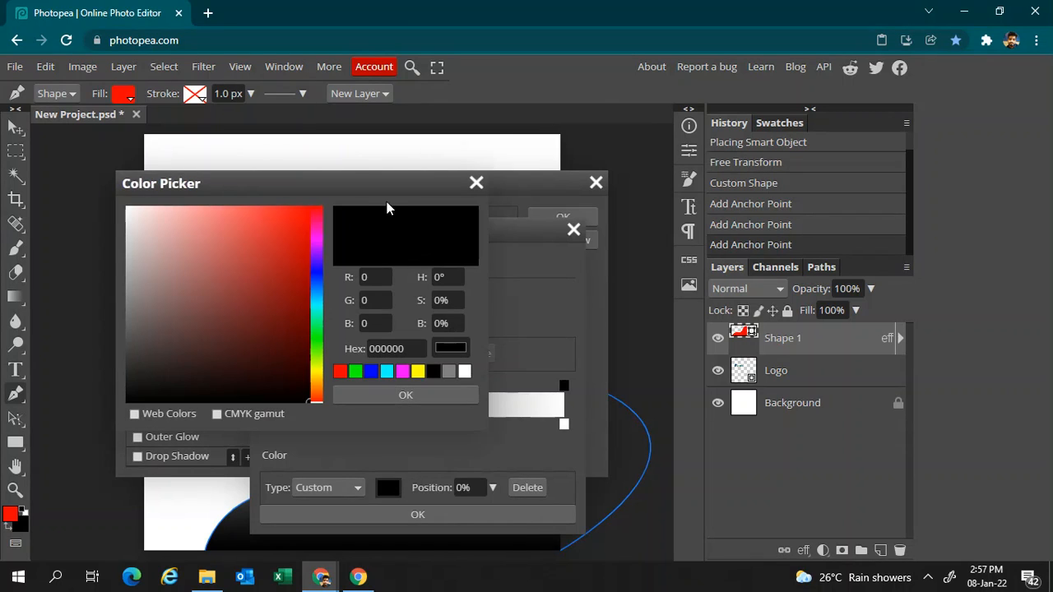
pyautogui.click(477, 184)
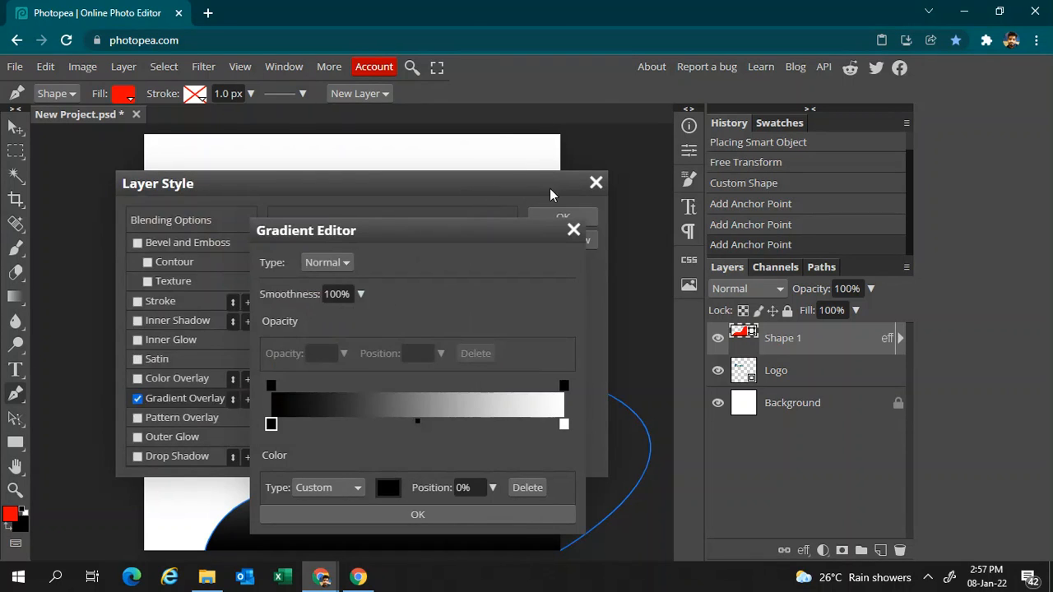
pyautogui.click(573, 230)
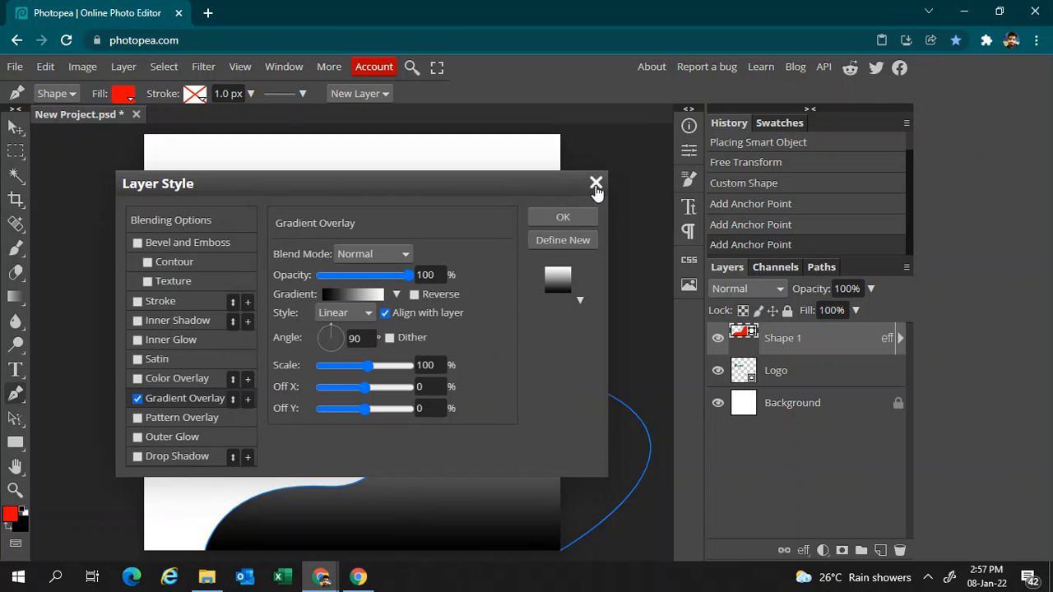
pyautogui.click(595, 184)
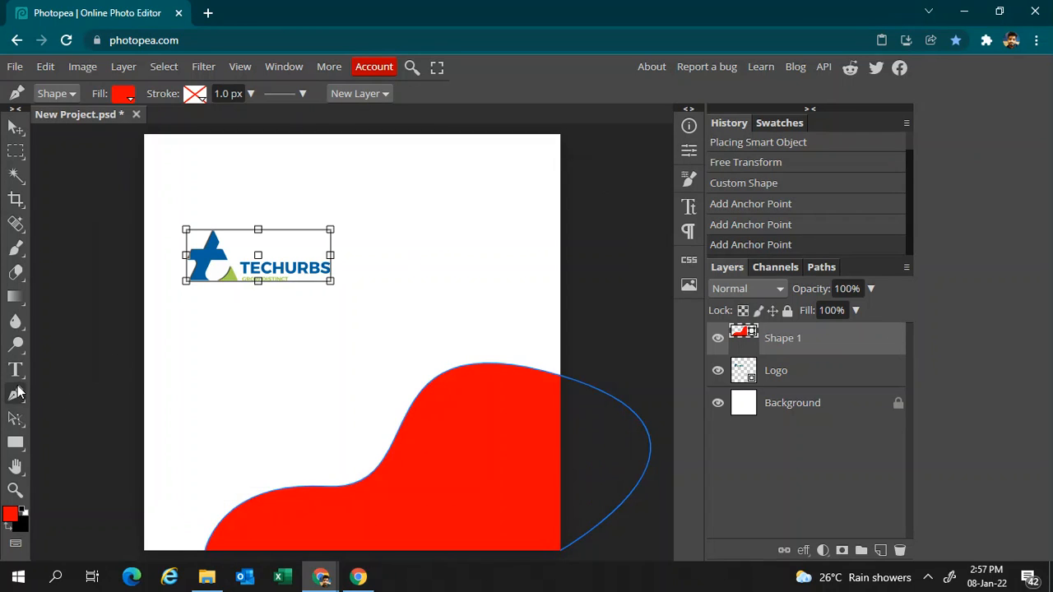
pyautogui.moveTo(21, 301)
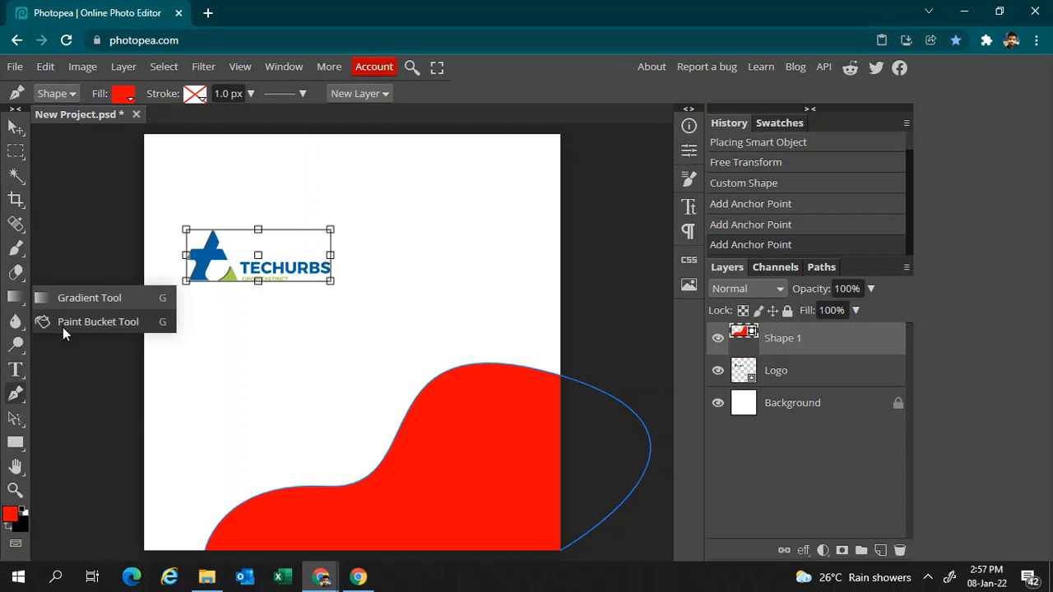
pyautogui.moveTo(21, 171)
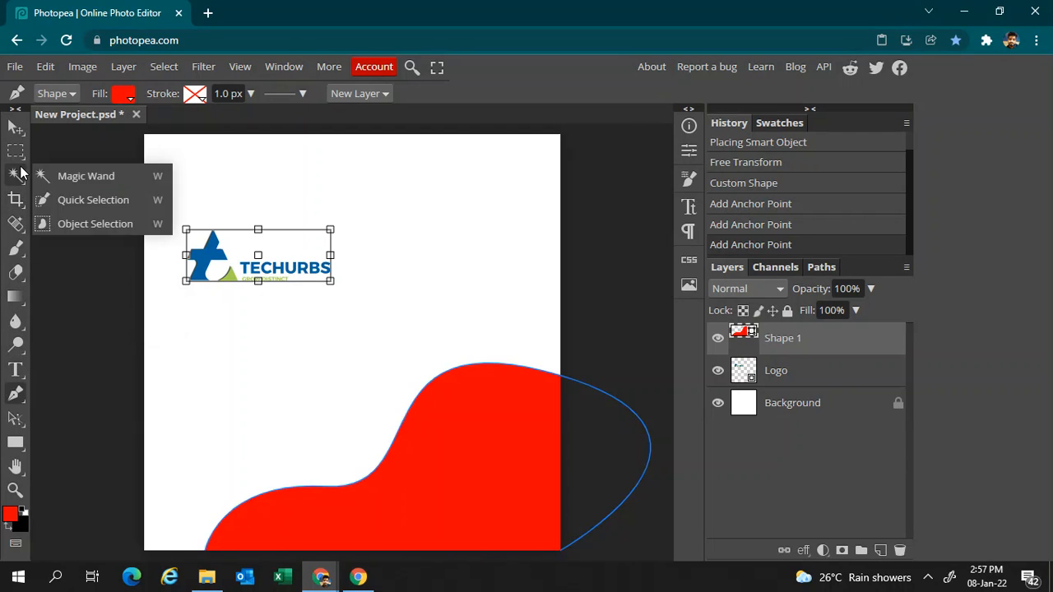
pyautogui.moveTo(20, 252)
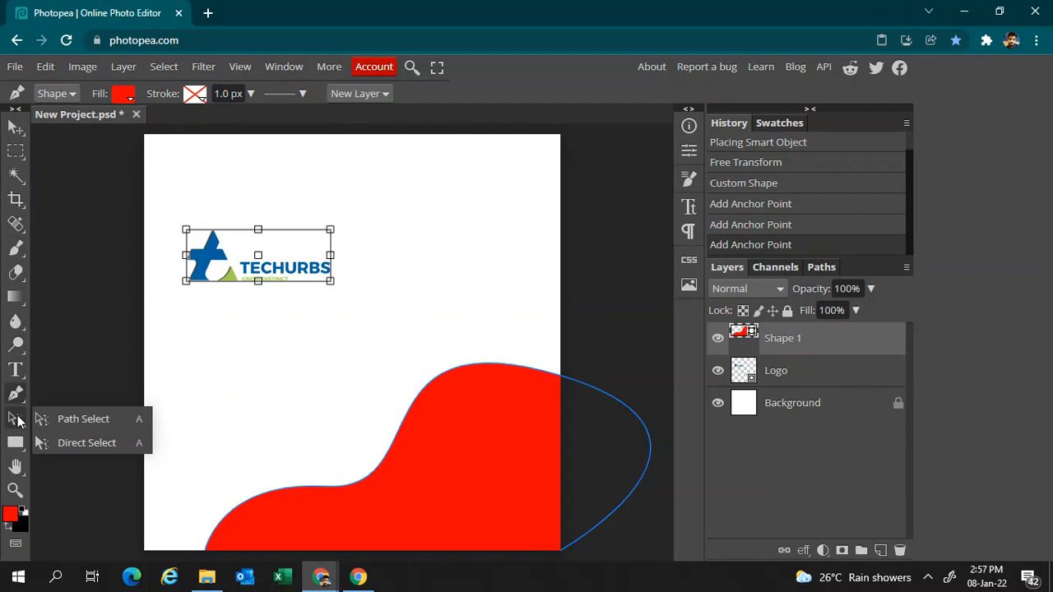
pyautogui.moveTo(20, 465)
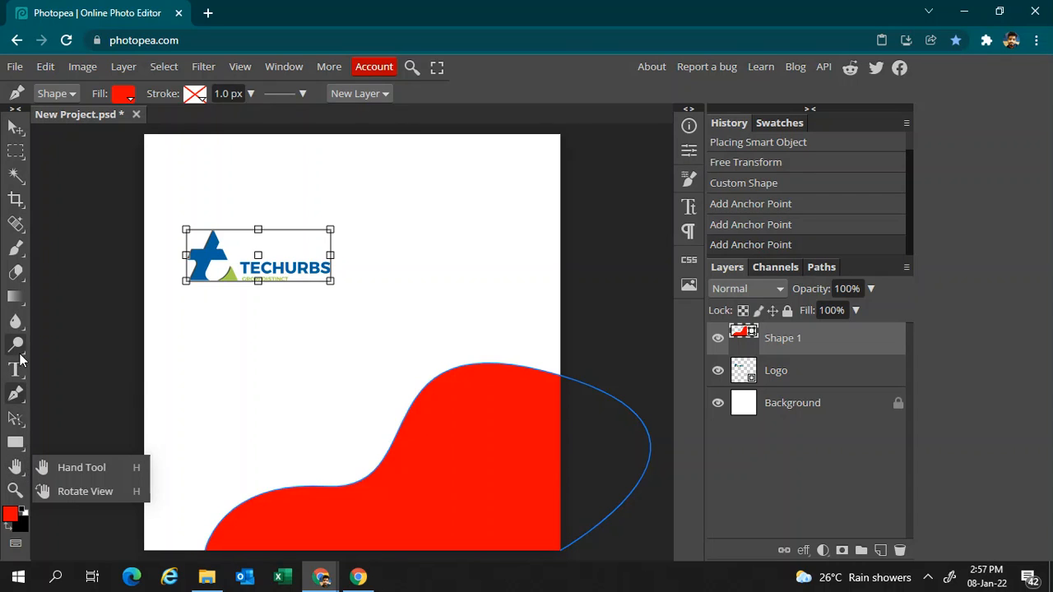
pyautogui.click(10, 515)
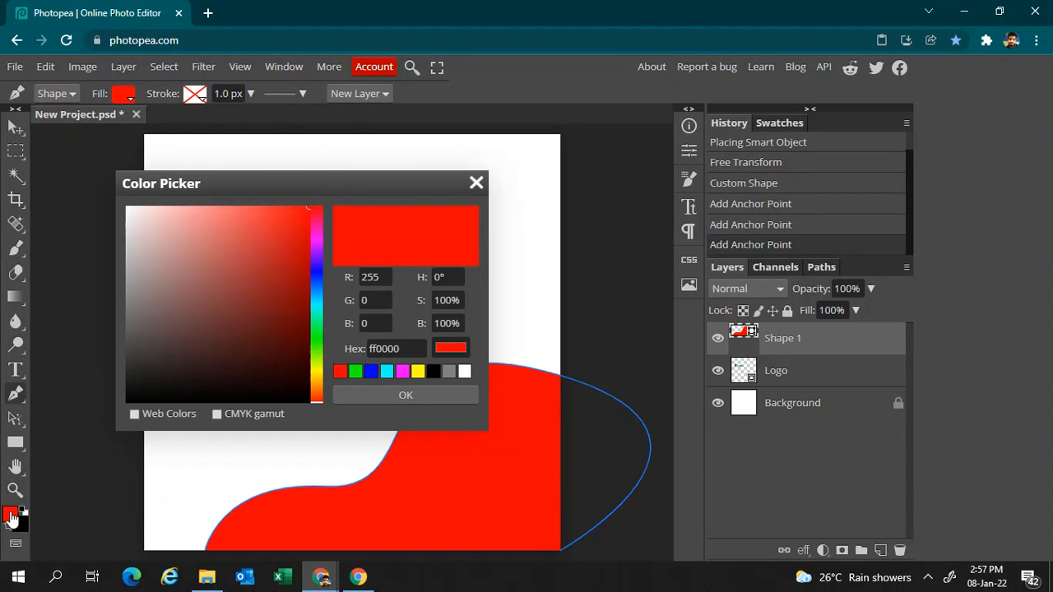
pyautogui.click(476, 184)
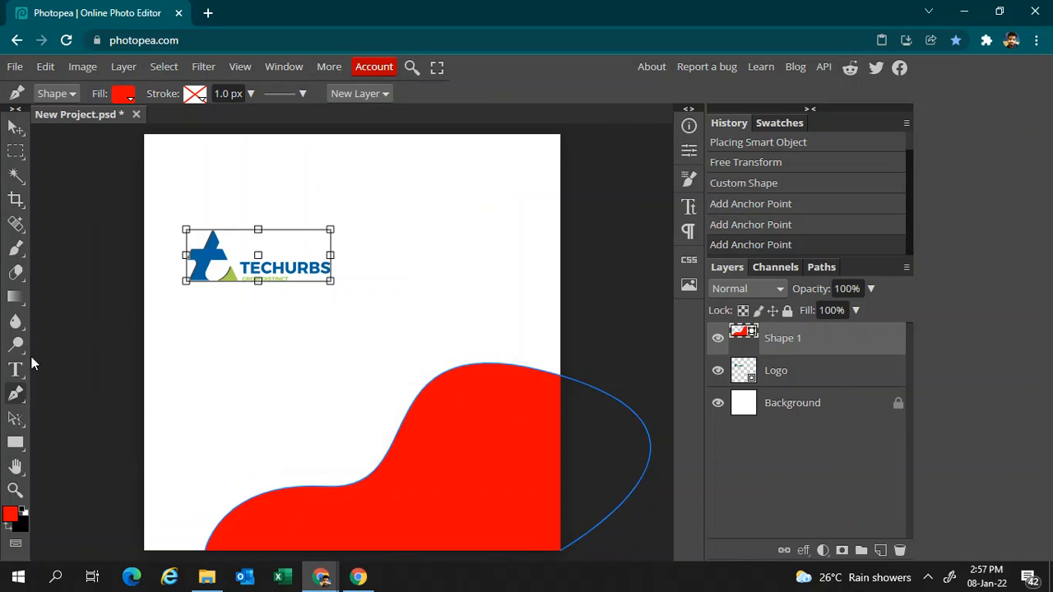
# Sample the blue of the Techurbs logo as the foreground colour with the Eyedropper.
pyautogui.moveTo(20, 369)
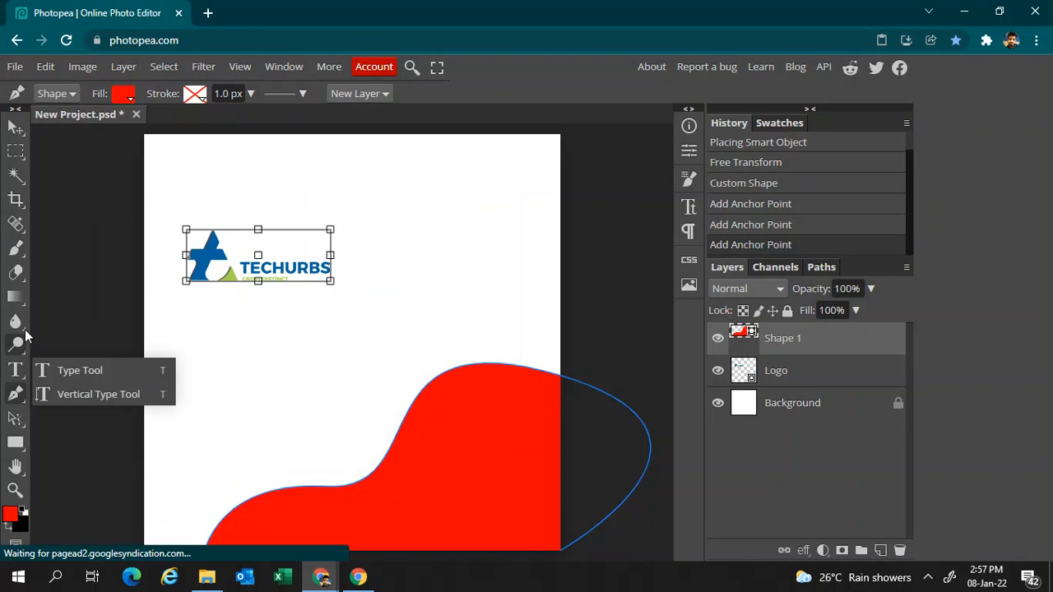
pyautogui.moveTo(26, 332)
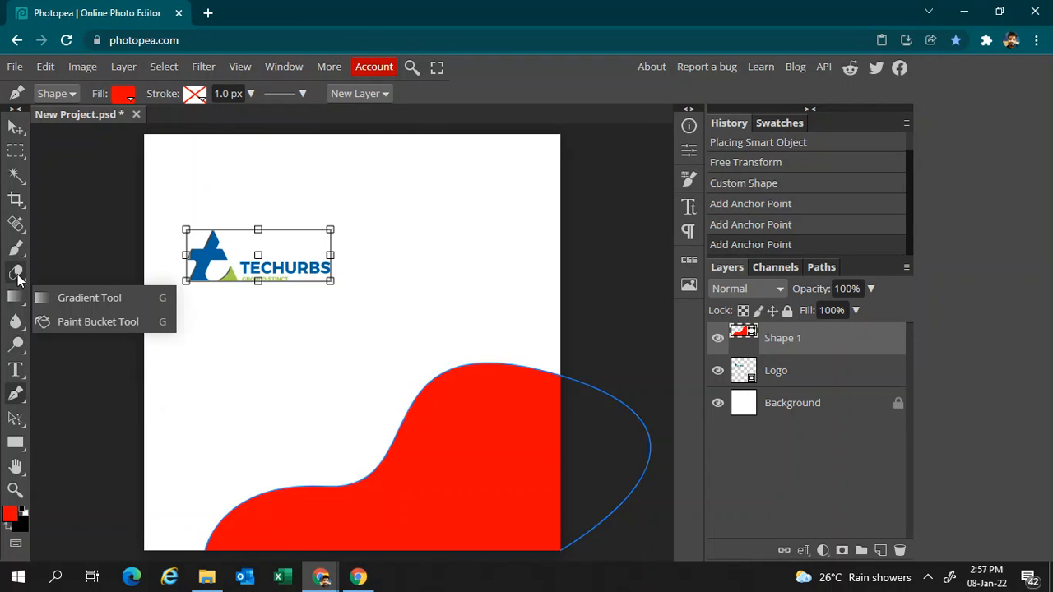
pyautogui.moveTo(18, 280)
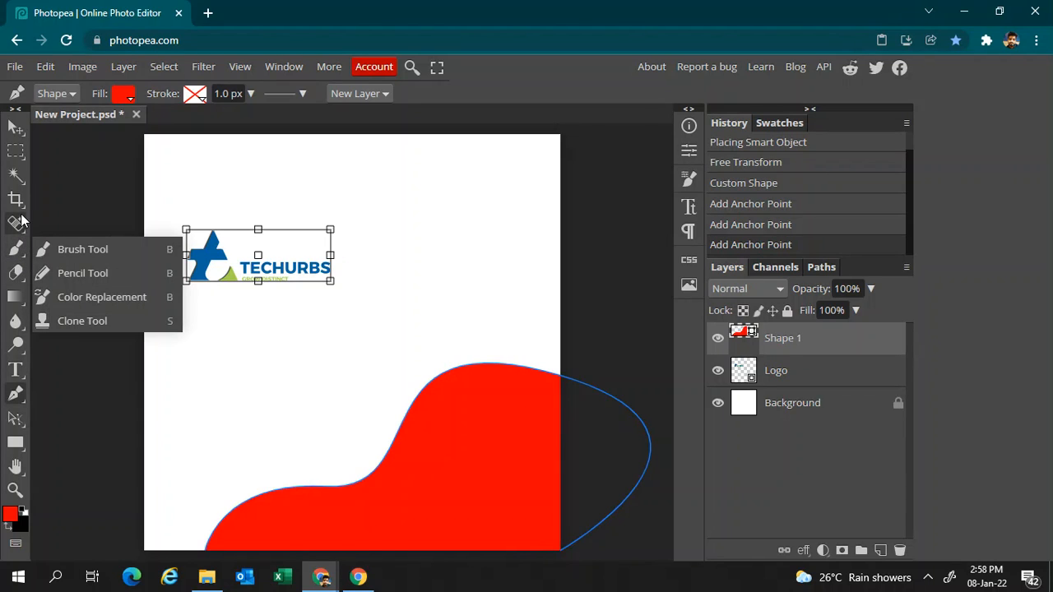
pyautogui.moveTo(20, 205)
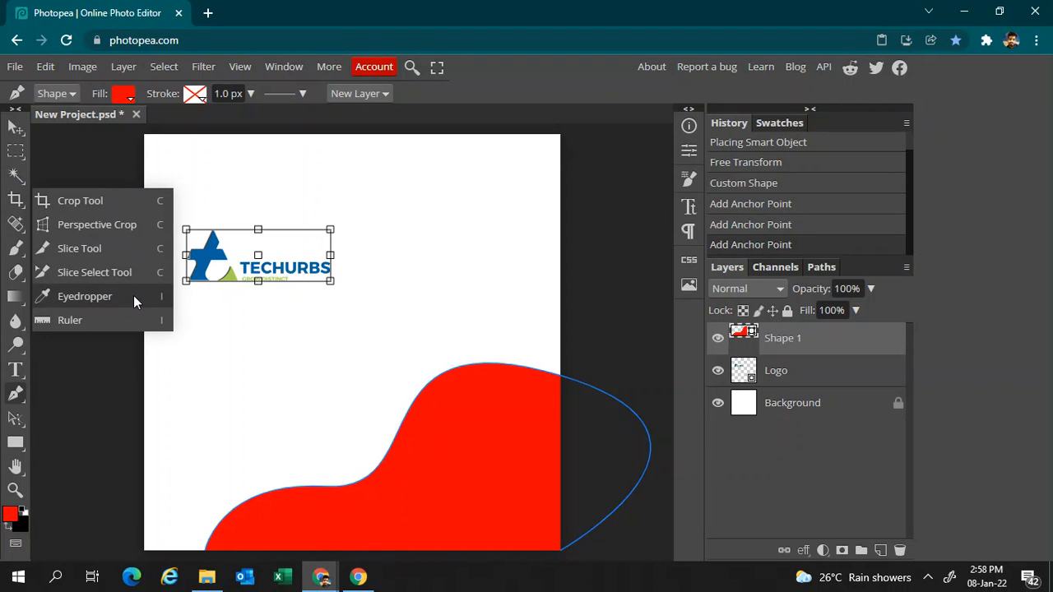
pyautogui.click(77, 296)
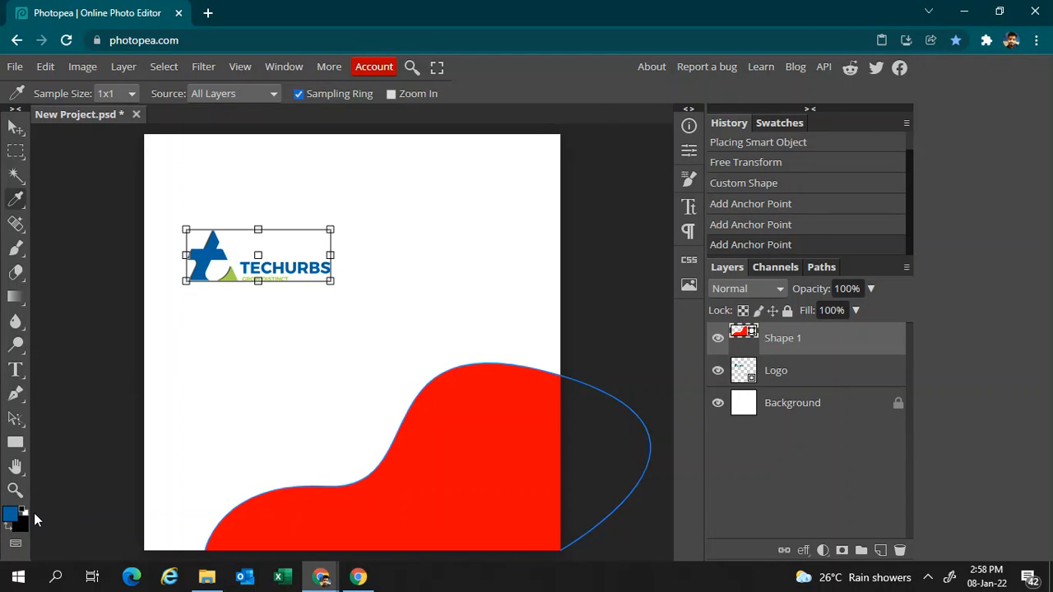
# Add a Gradient Overlay to the Shape 1 layer and set the gradient's start colour to the sampled logo blue, 0061a0.
pyautogui.rightClick(834, 342)
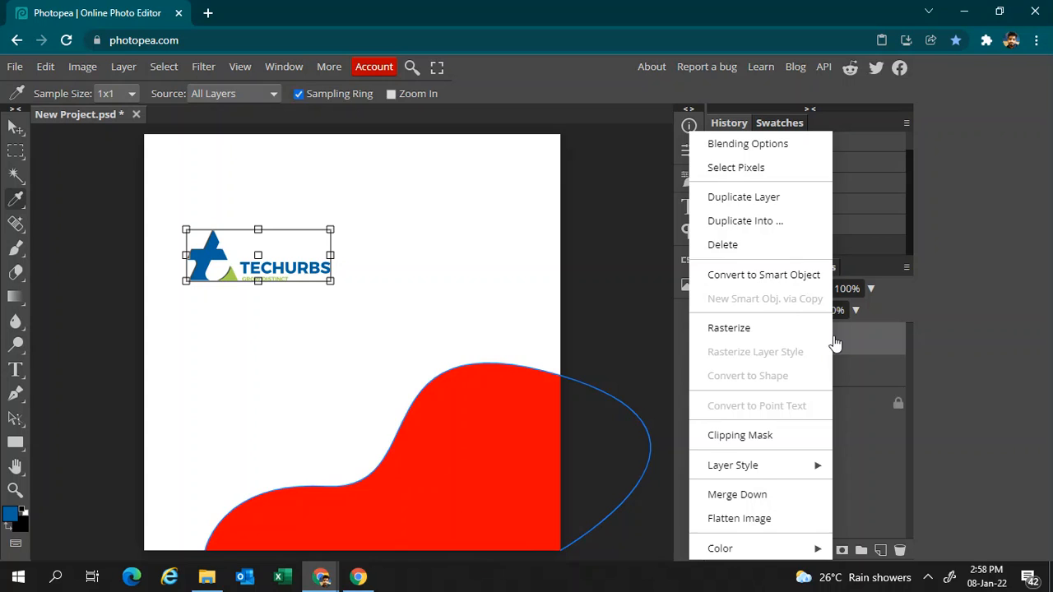
pyautogui.click(783, 150)
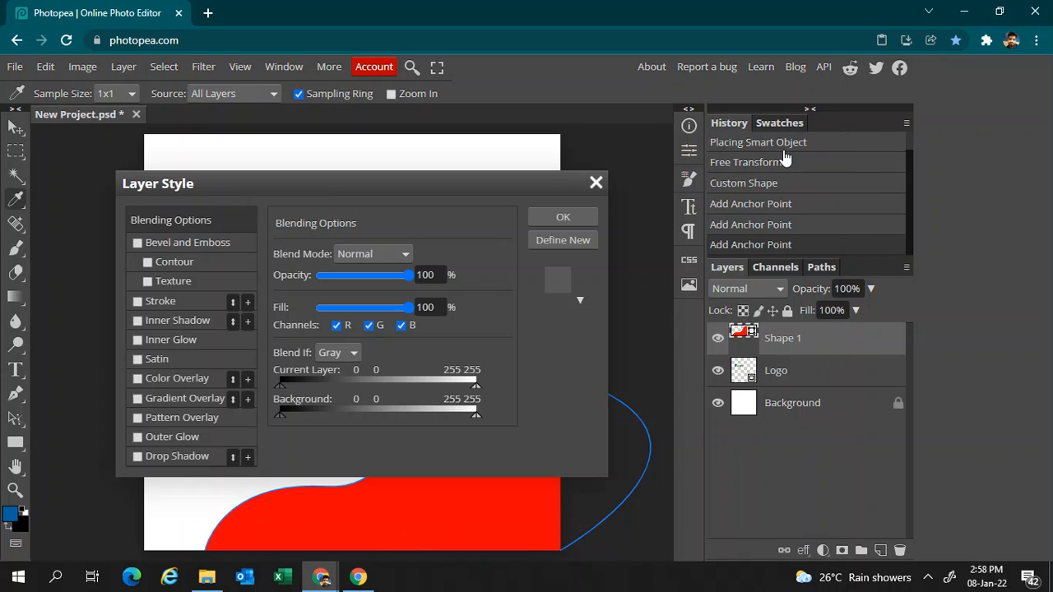
pyautogui.click(194, 395)
pyautogui.click(355, 294)
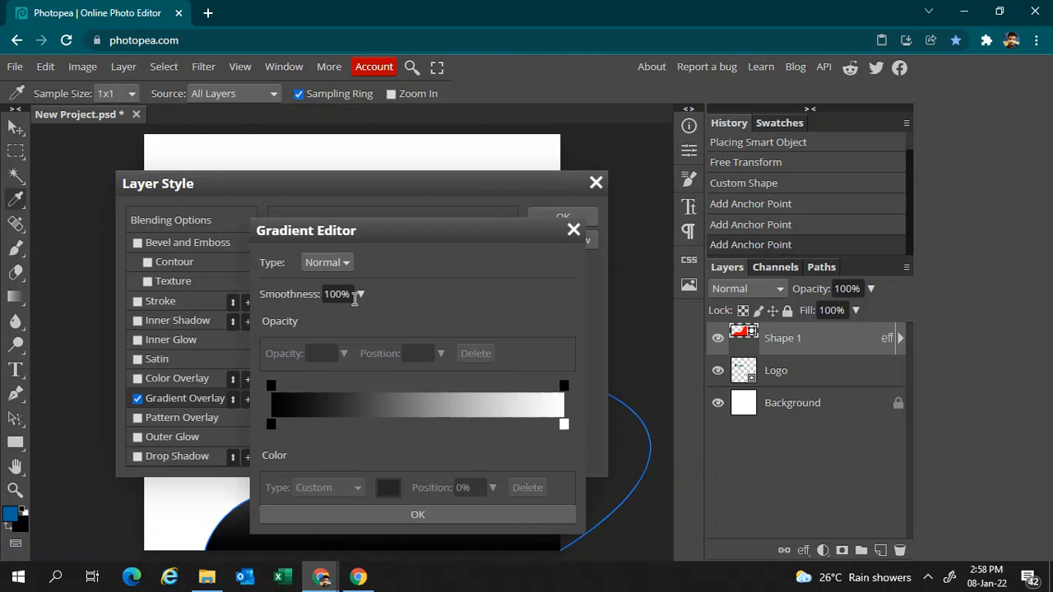
pyautogui.click(272, 424)
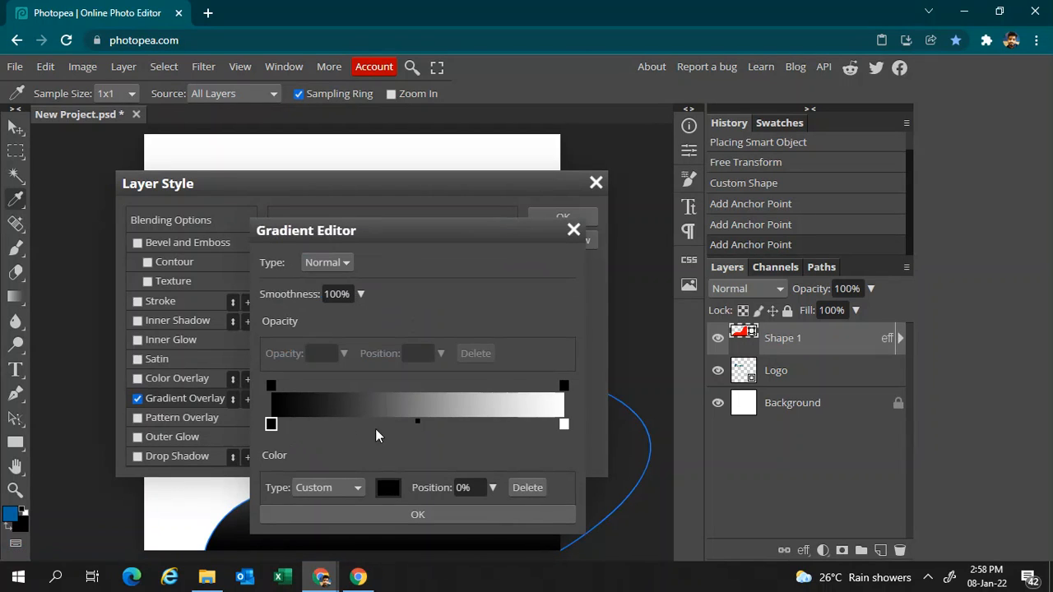
pyautogui.click(386, 488)
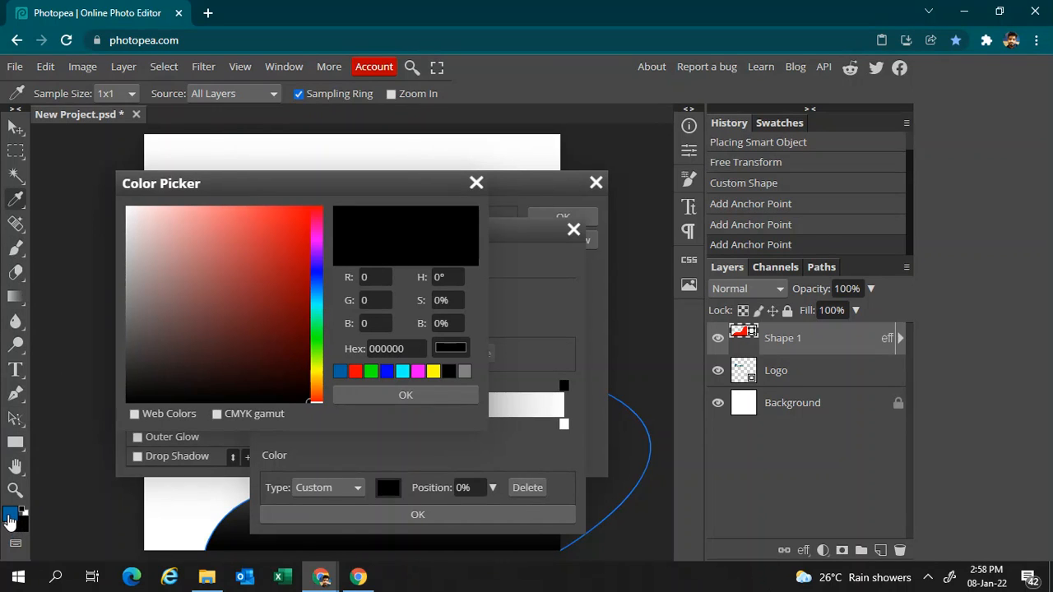
pyautogui.click(9, 515)
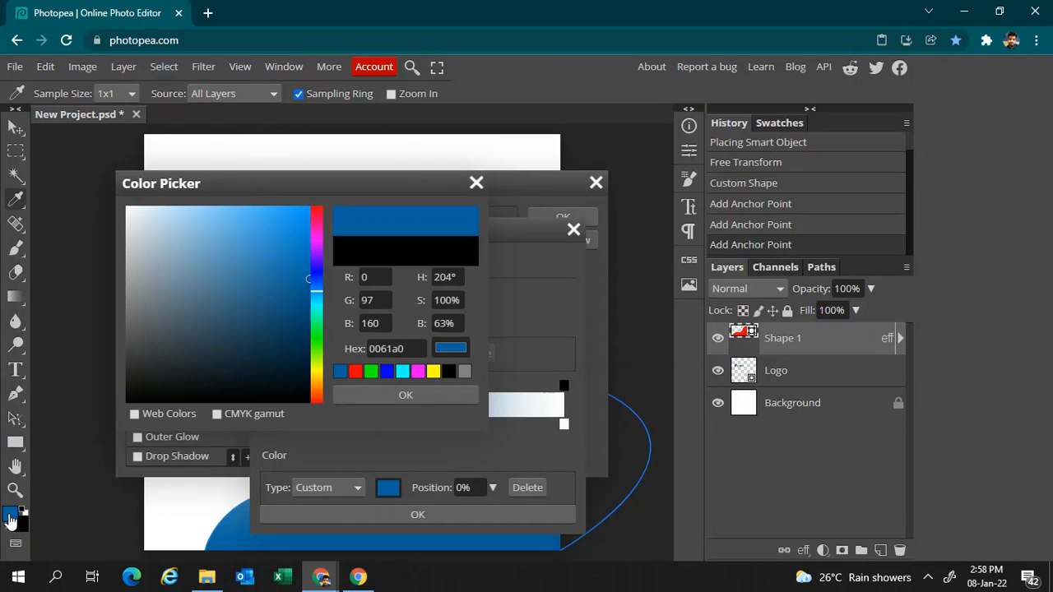
pyautogui.click(396, 396)
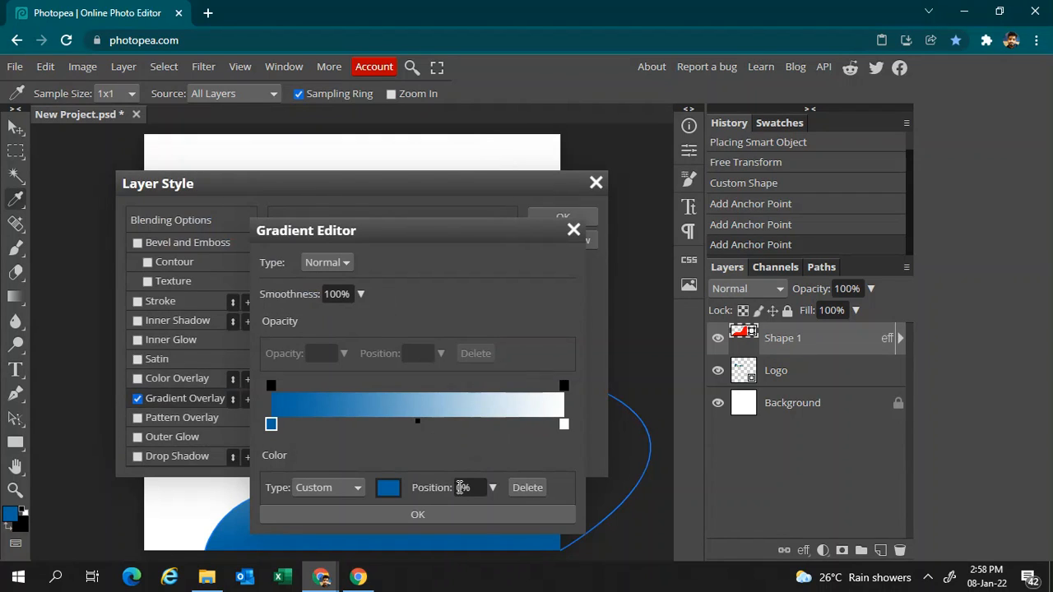
# Set the gradient's end colour at 100% to light blue 4ab8ff and apply the edited gradient to the overlay.
pyautogui.click(563, 424)
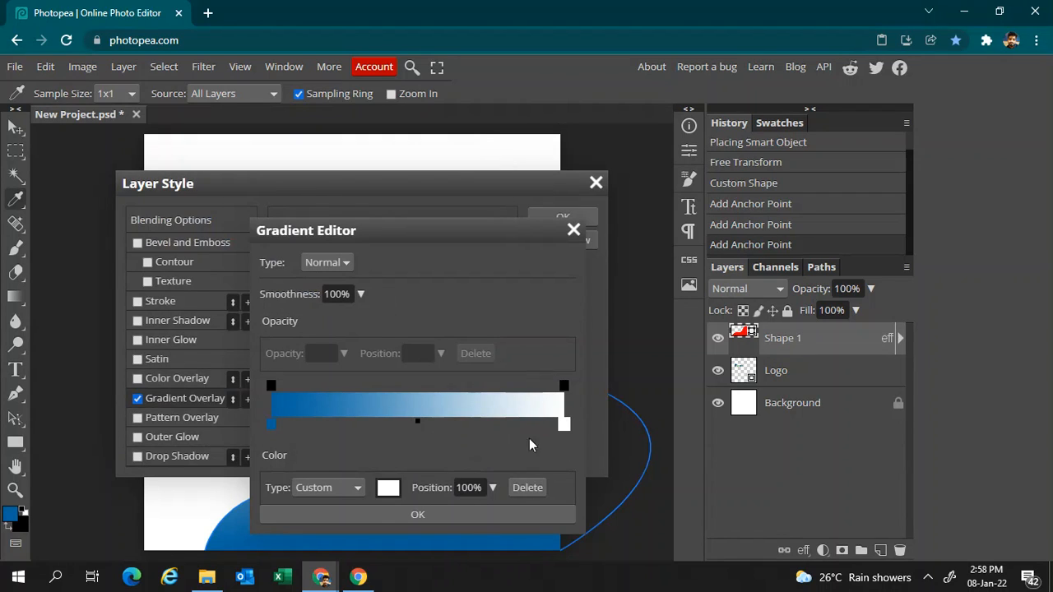
pyautogui.click(388, 487)
pyautogui.moveTo(262, 249)
pyautogui.mouseDown()
pyautogui.moveTo(184, 207)
pyautogui.moveTo(247, 196)
pyautogui.mouseUp()
pyautogui.moveTo(253, 198)
pyautogui.mouseDown()
pyautogui.moveTo(291, 199)
pyautogui.moveTo(276, 227)
pyautogui.moveTo(257, 205)
pyautogui.mouseUp()
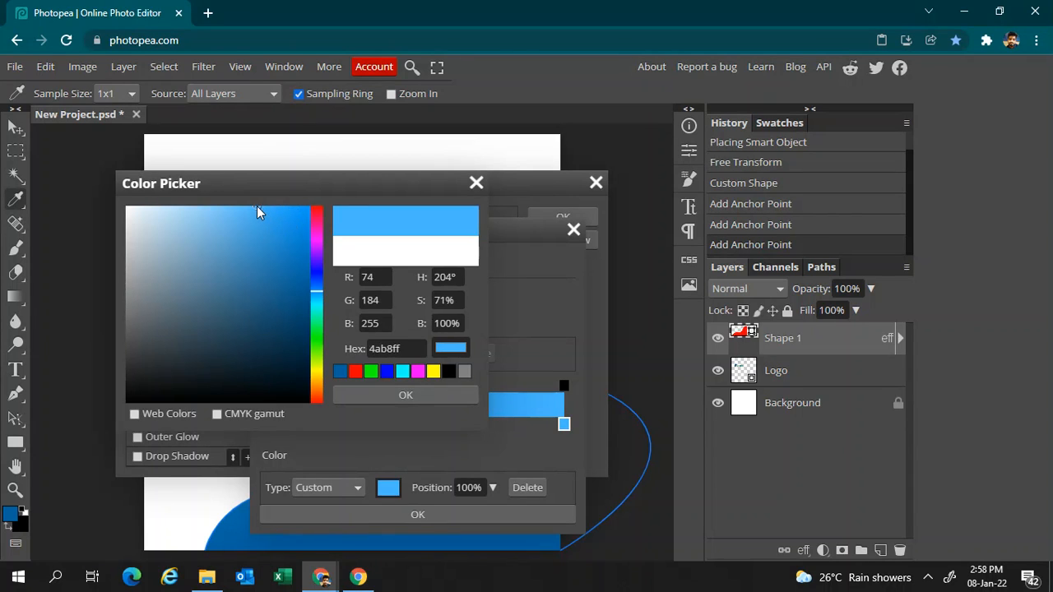
pyautogui.click(420, 393)
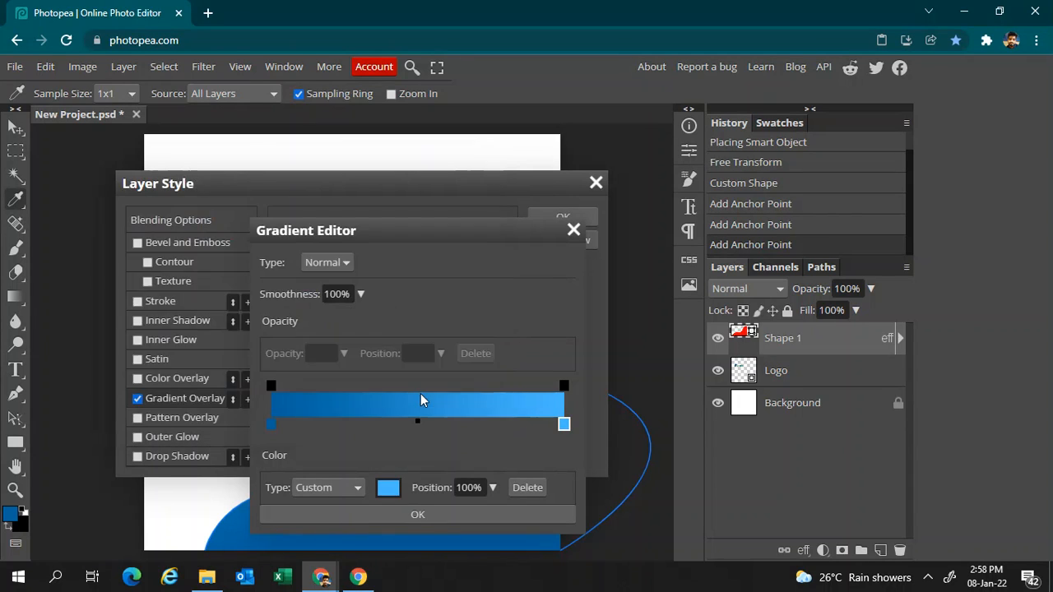
pyautogui.click(537, 521)
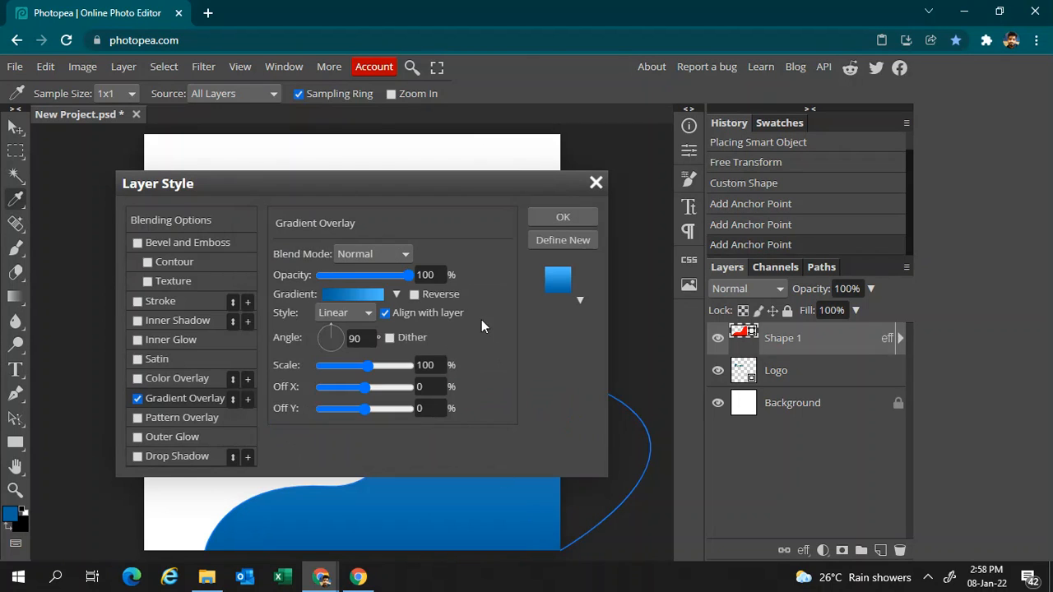
# Set the Shape 1 gradient overlay's angle to 11° and apply the layer style.
pyautogui.click(346, 339)
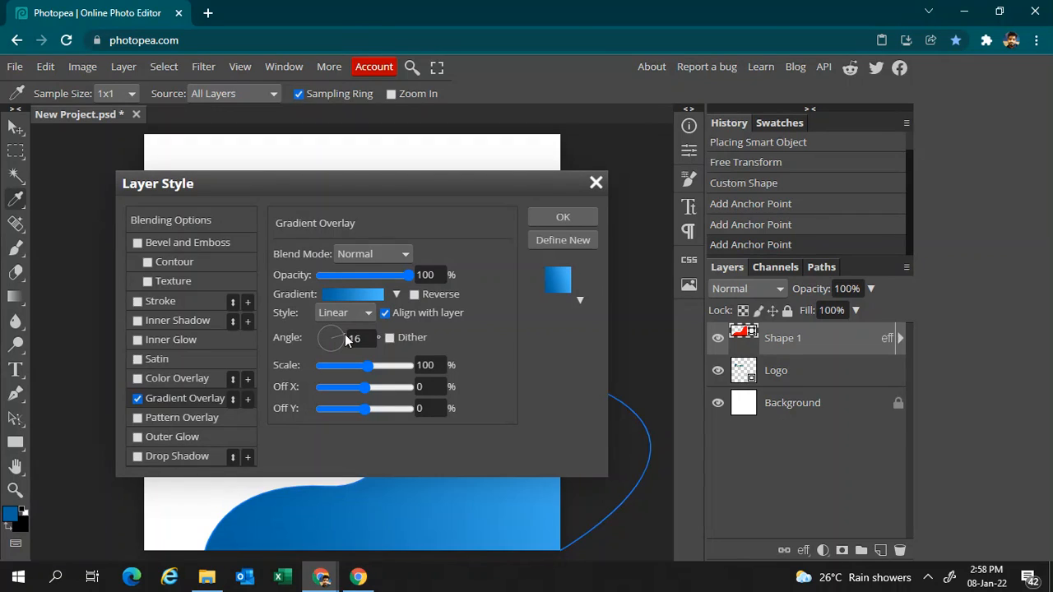
pyautogui.click(346, 339)
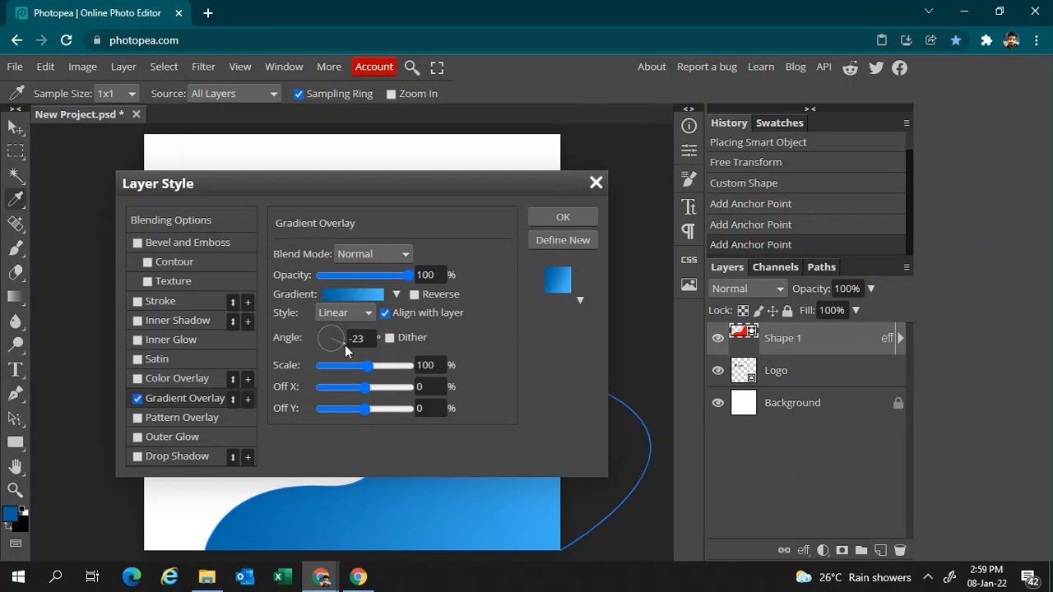
pyautogui.moveTo(344, 345); pyautogui.dragTo(352, 334)
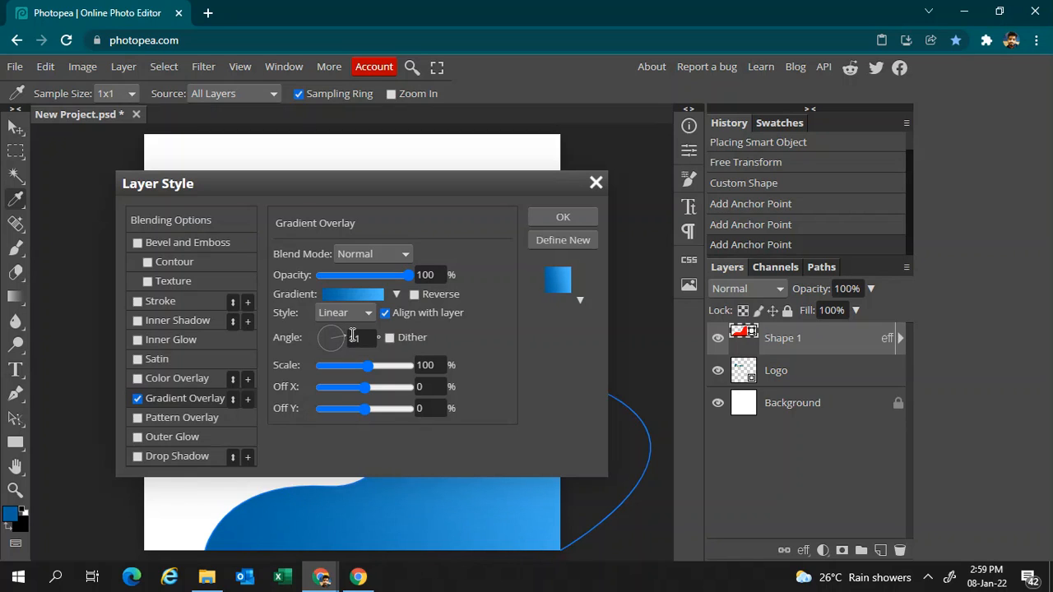
pyautogui.click(557, 218)
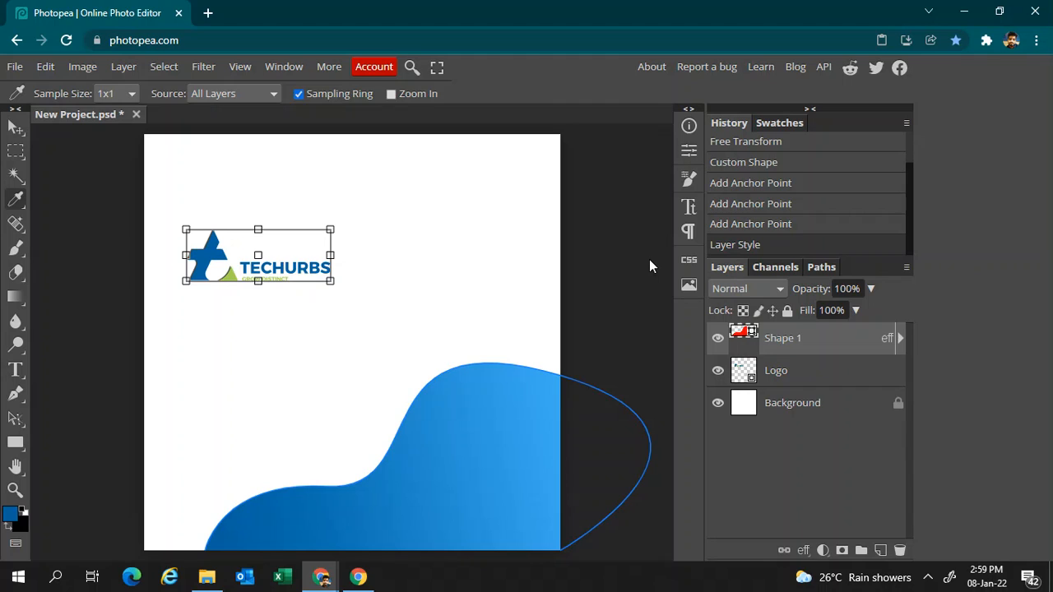
pyautogui.click(820, 374)
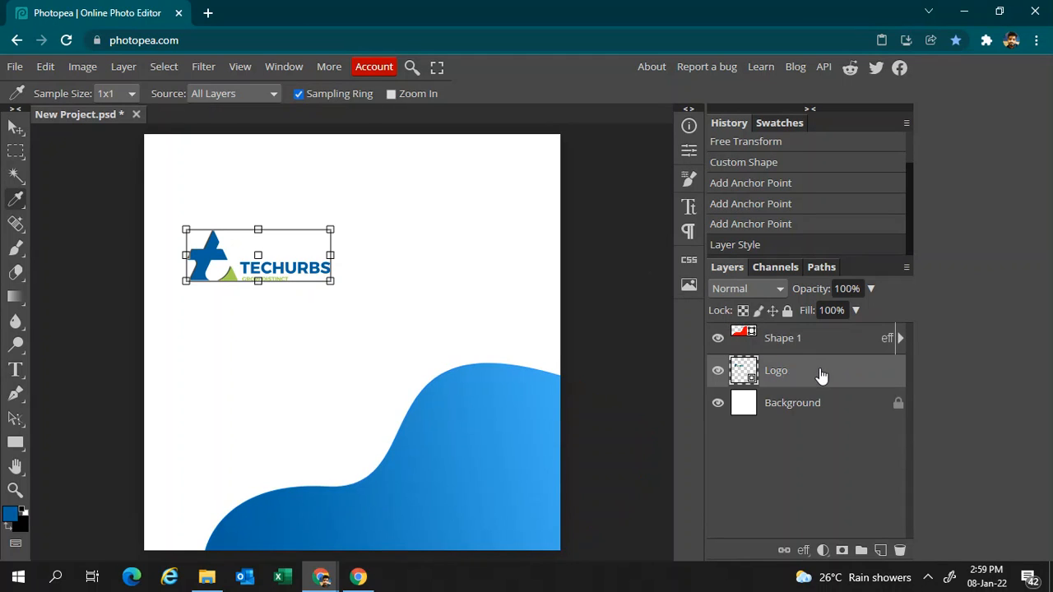
pyautogui.click(814, 351)
pyautogui.rightClick(813, 352)
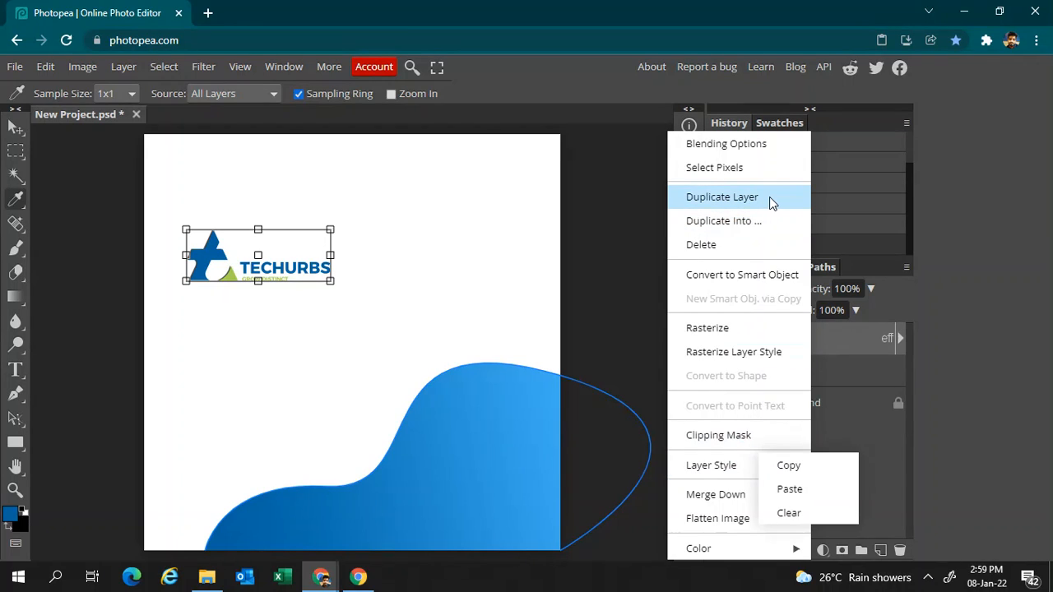
pyautogui.click(855, 336)
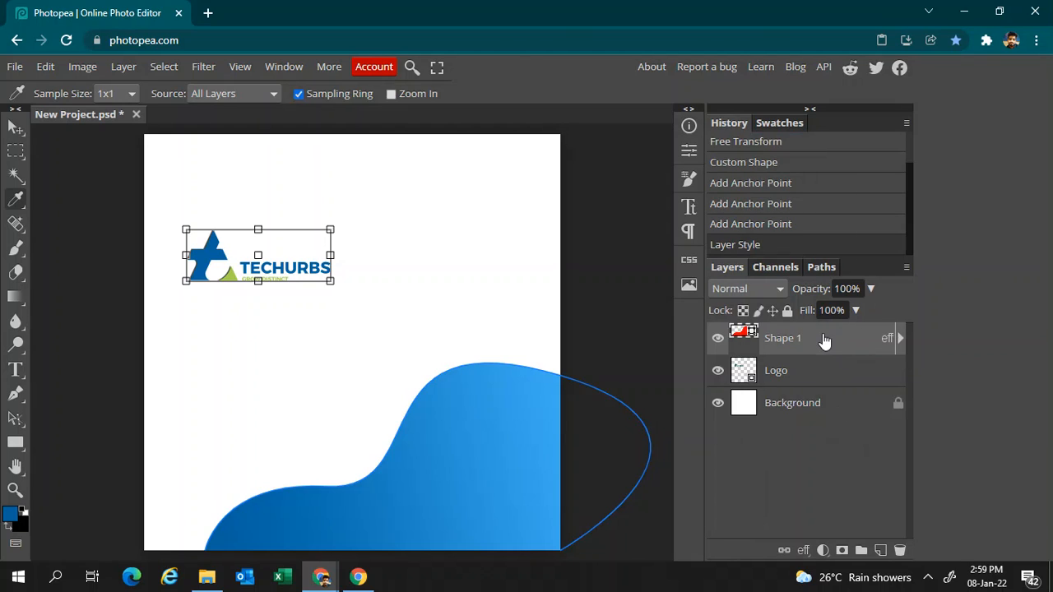
# Enter Shape 1 as the name of the blue wave's layer and duplicate that layer.
pyautogui.doubleClick(790, 338)
pyautogui.press('BackSpace')
pyautogui.write('Shape 1')
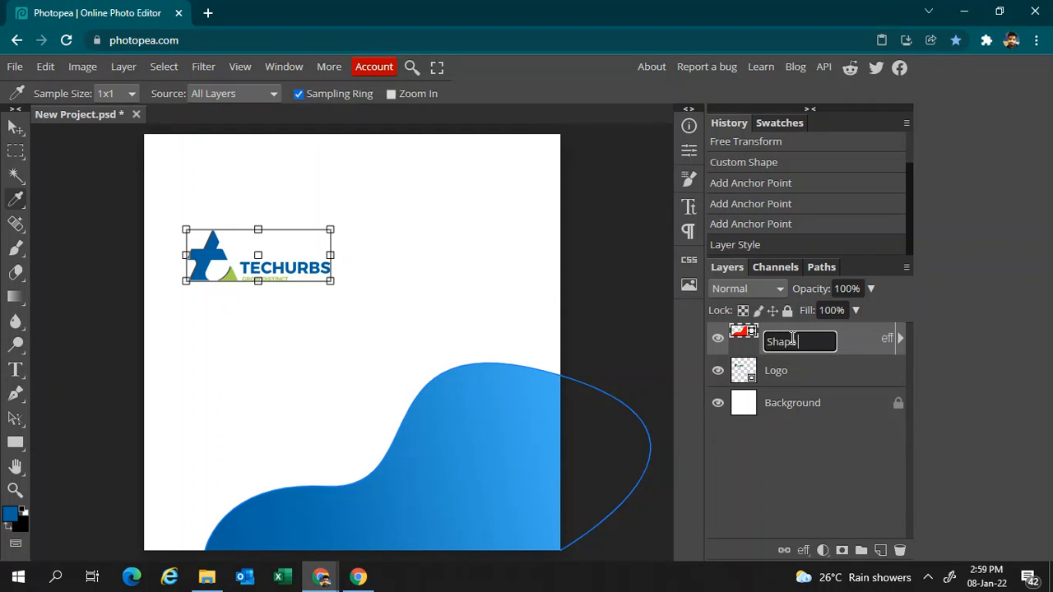
pyautogui.click(838, 346)
pyautogui.rightClick(839, 346)
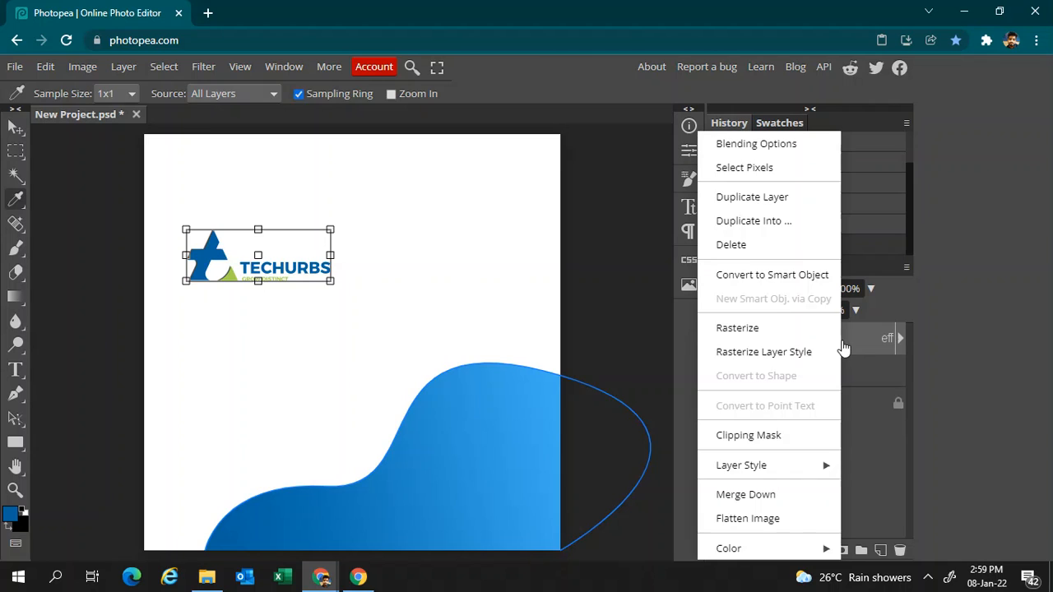
pyautogui.click(785, 208)
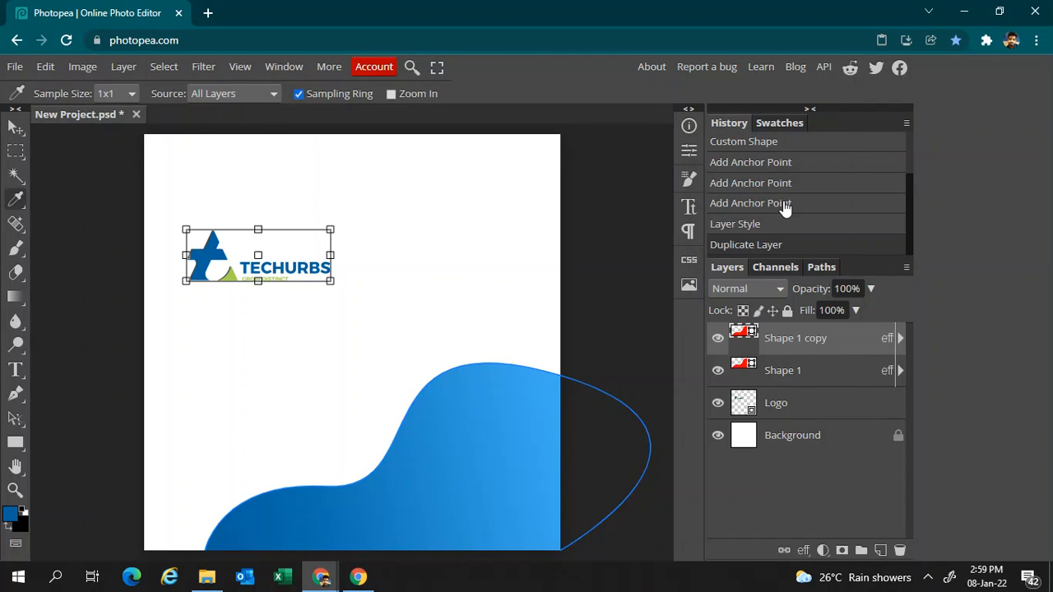
pyautogui.rightClick(833, 356)
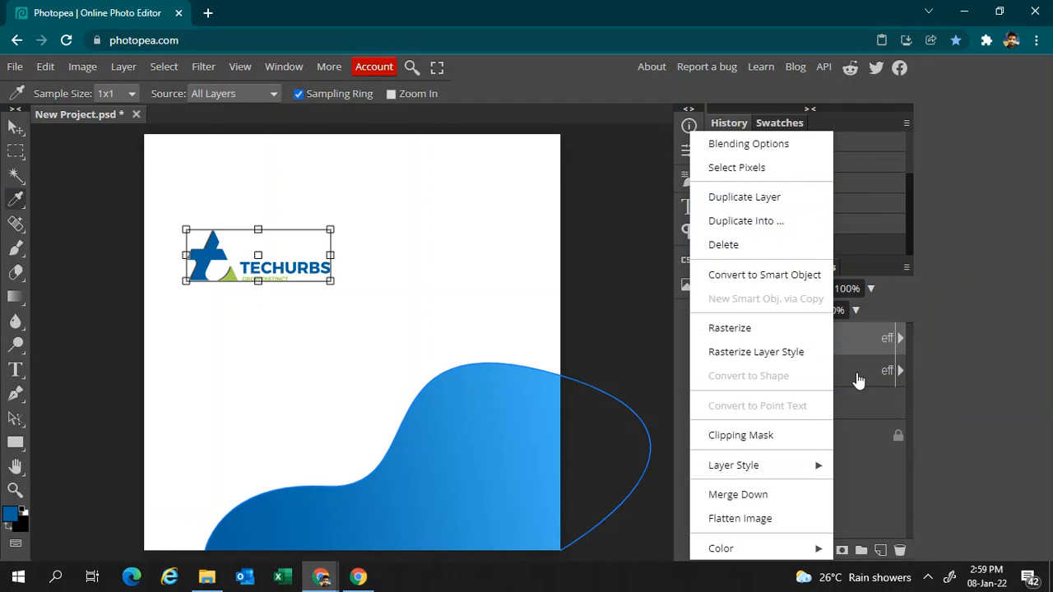
pyautogui.click(878, 357)
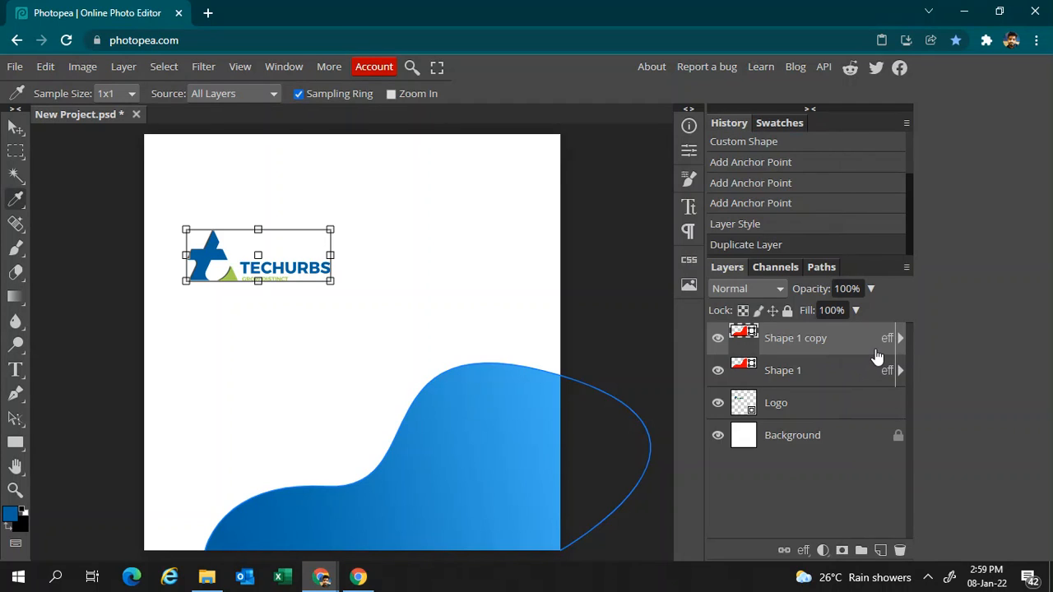
pyautogui.doubleClick(810, 337)
pyautogui.click(595, 180)
pyautogui.rightClick(809, 355)
pyautogui.click(817, 353)
# Rename the duplicated wave layer to Shape 2.
pyautogui.doubleClick(818, 342)
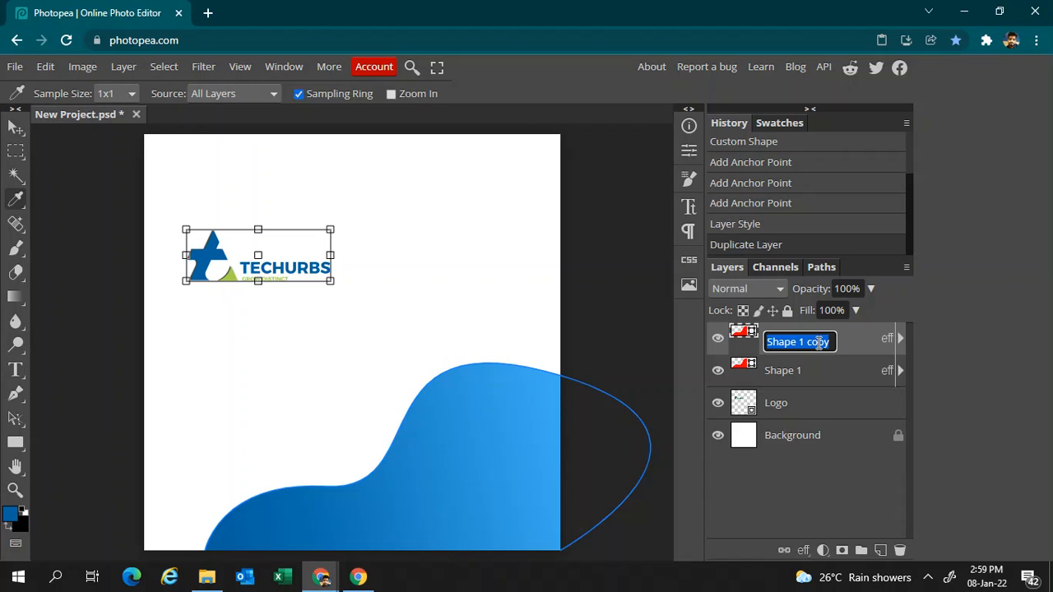
pyautogui.press('BackSpace')
pyautogui.write('SAp')
pyautogui.press('BackSpace')
pyautogui.write('hape 2')
pyautogui.click(861, 347)
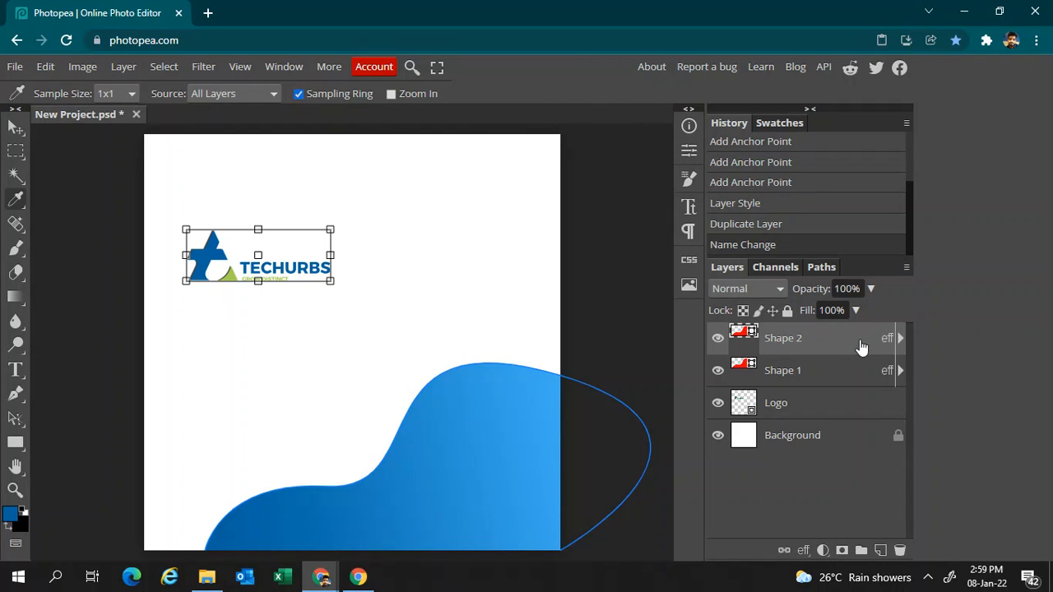
# Replace the Gradient Overlay on the Shape 2 layer with a Color Overlay in its layer style.
pyautogui.rightClick(827, 352)
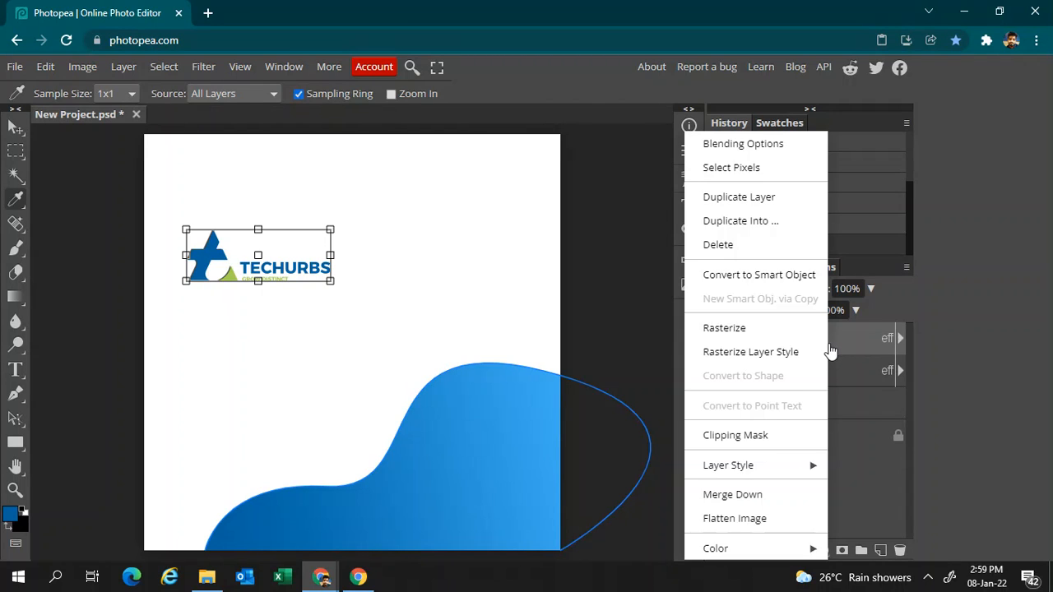
pyautogui.click(794, 146)
pyautogui.click(144, 401)
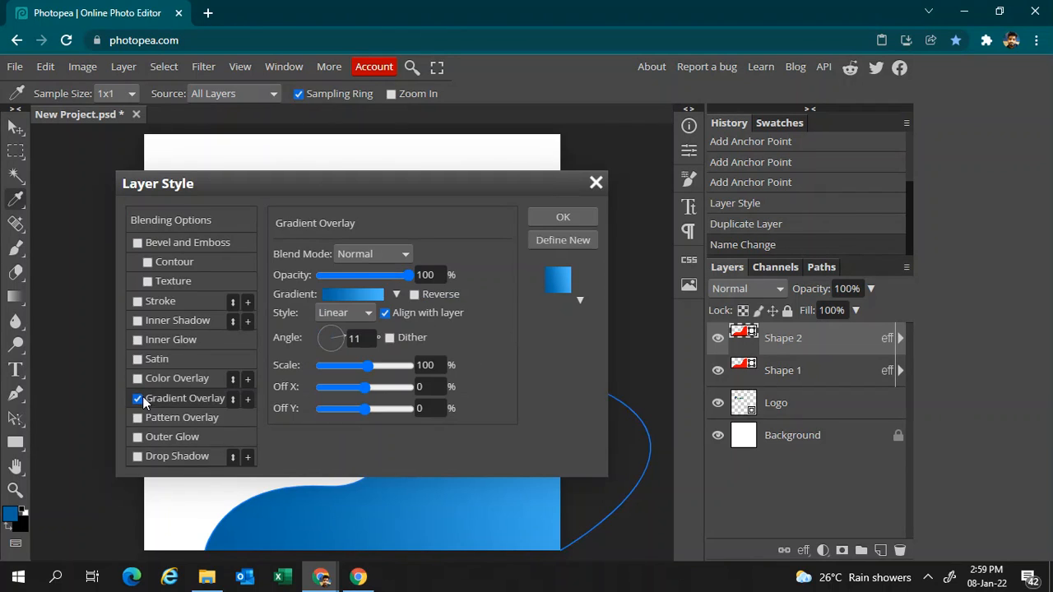
pyautogui.click(155, 378)
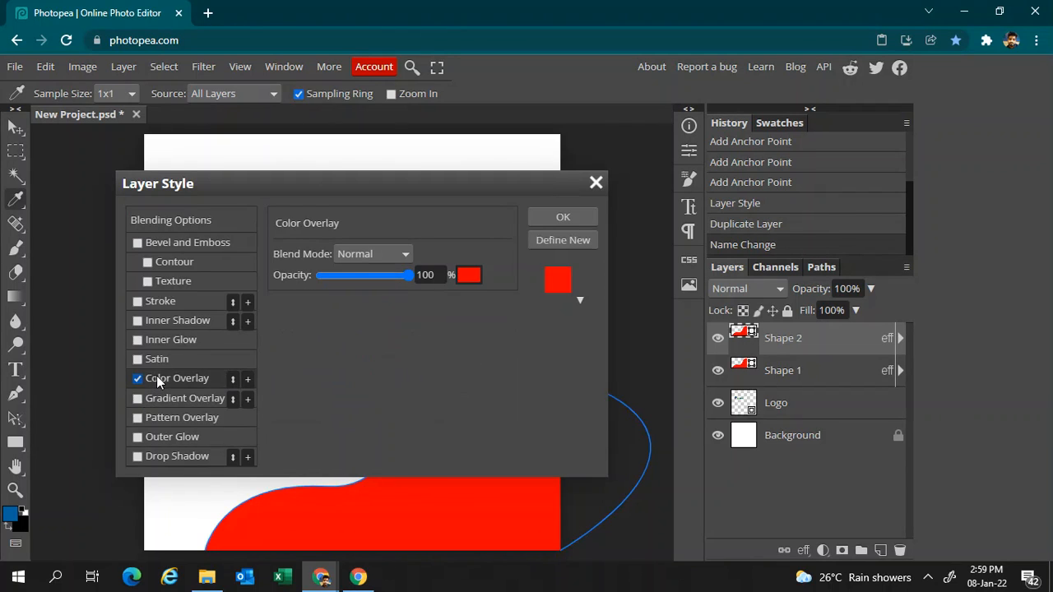
# Set the Color Overlay of Shape 2 to white, ffffff.
pyautogui.click(468, 274)
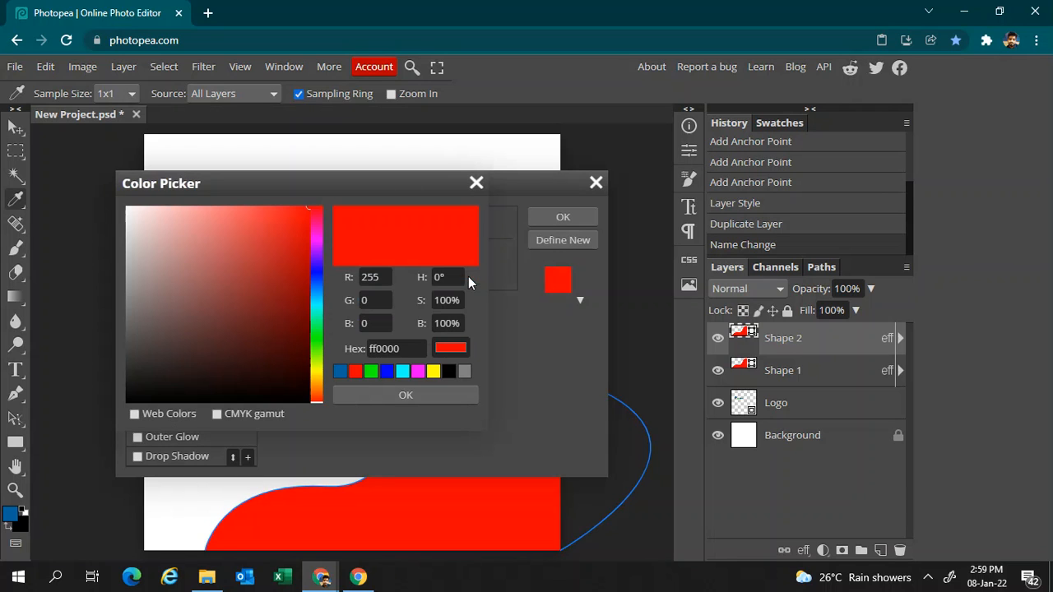
pyautogui.click(230, 256)
pyautogui.moveTo(230, 256); pyautogui.dragTo(28, 181)
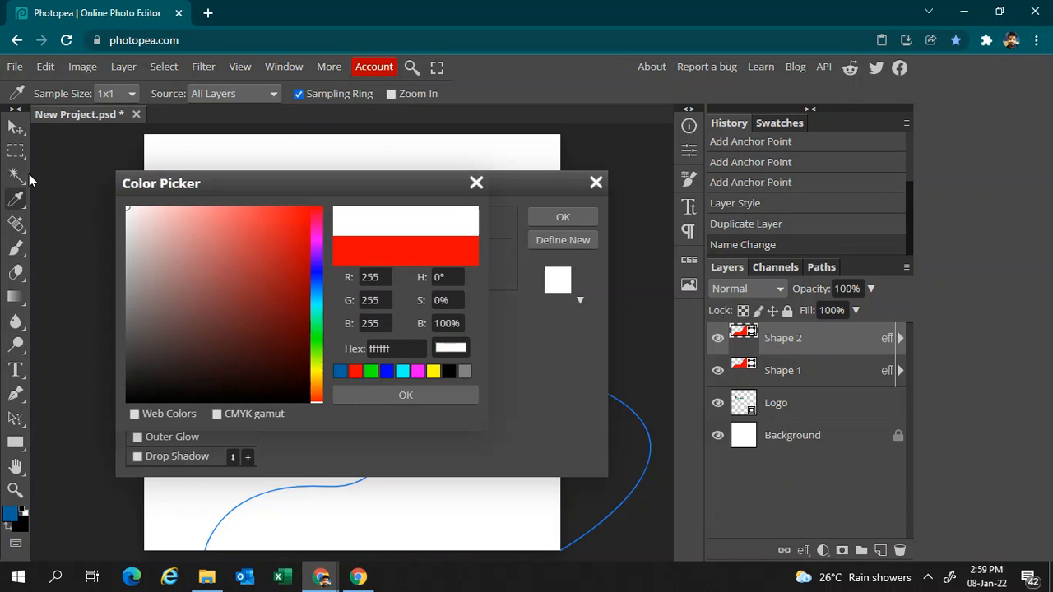
pyautogui.click(364, 388)
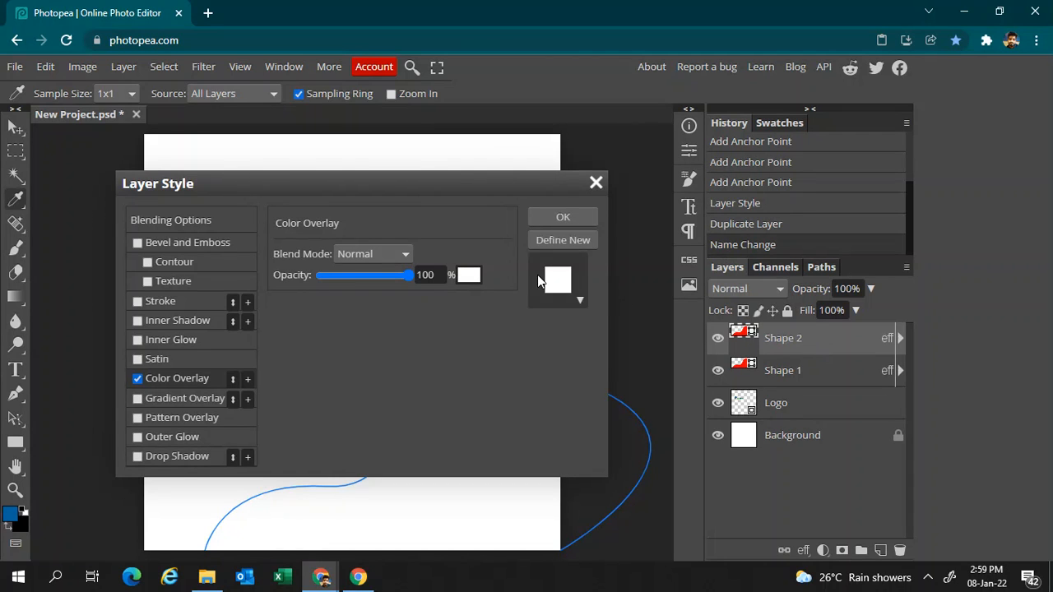
# Set the Shape 2 overlay colour to light grey dfdfdf and apply the layer style.
pyautogui.click(467, 275)
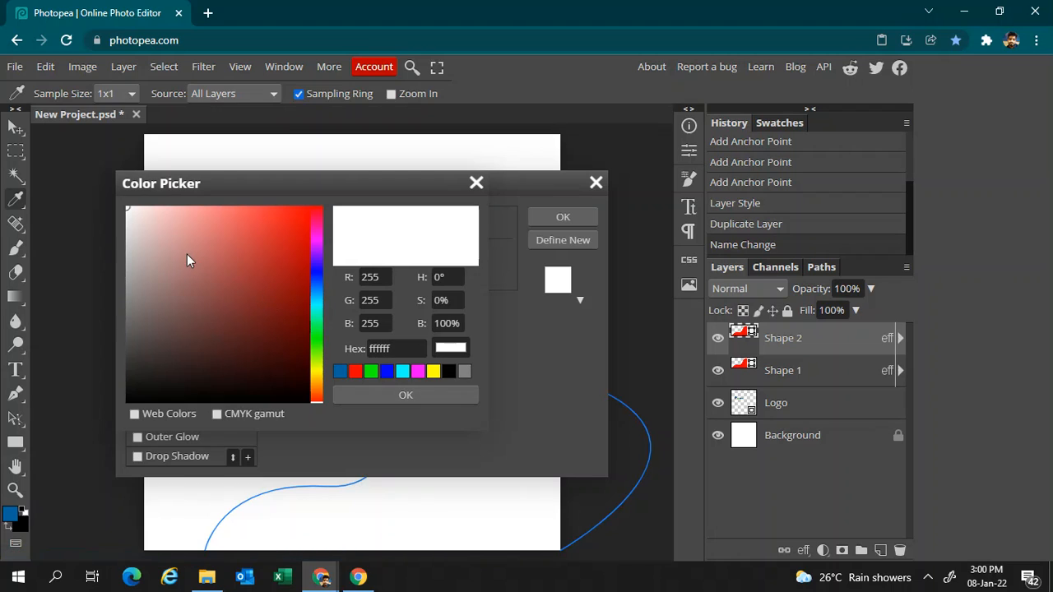
pyautogui.moveTo(188, 258); pyautogui.dragTo(108, 227)
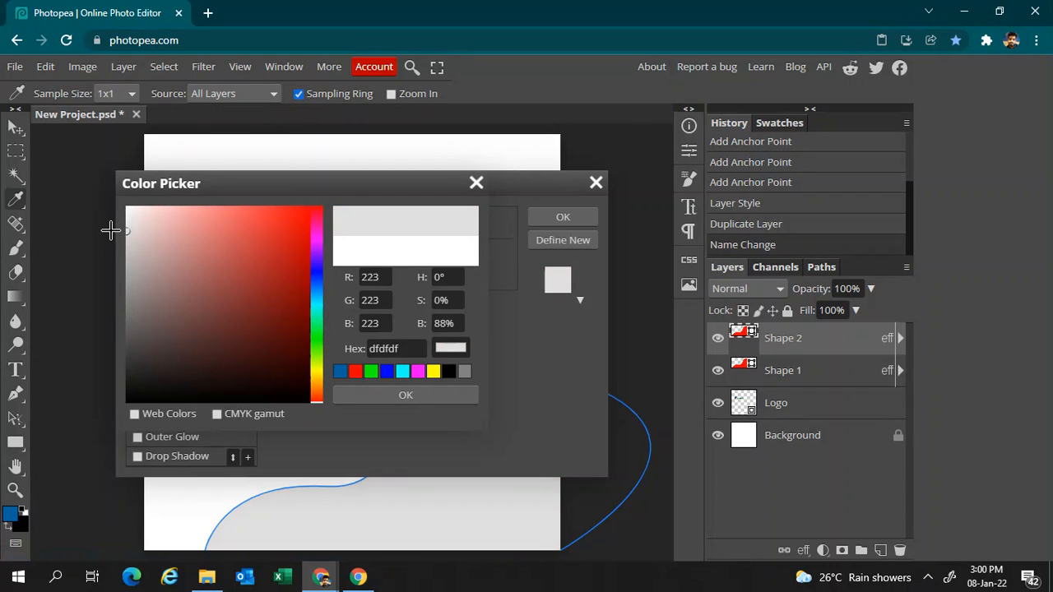
pyautogui.click(386, 400)
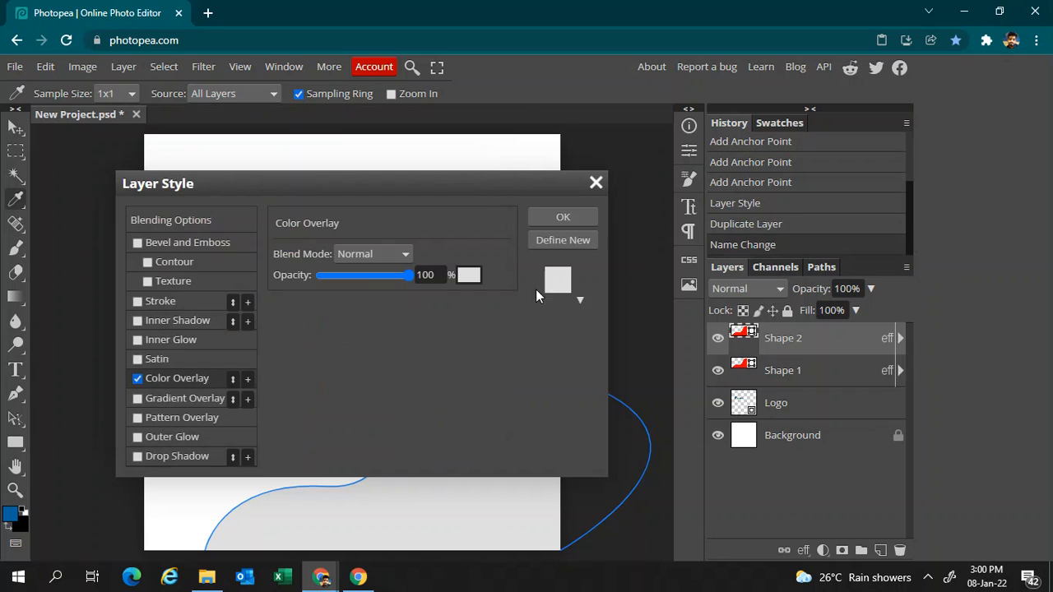
pyautogui.click(585, 220)
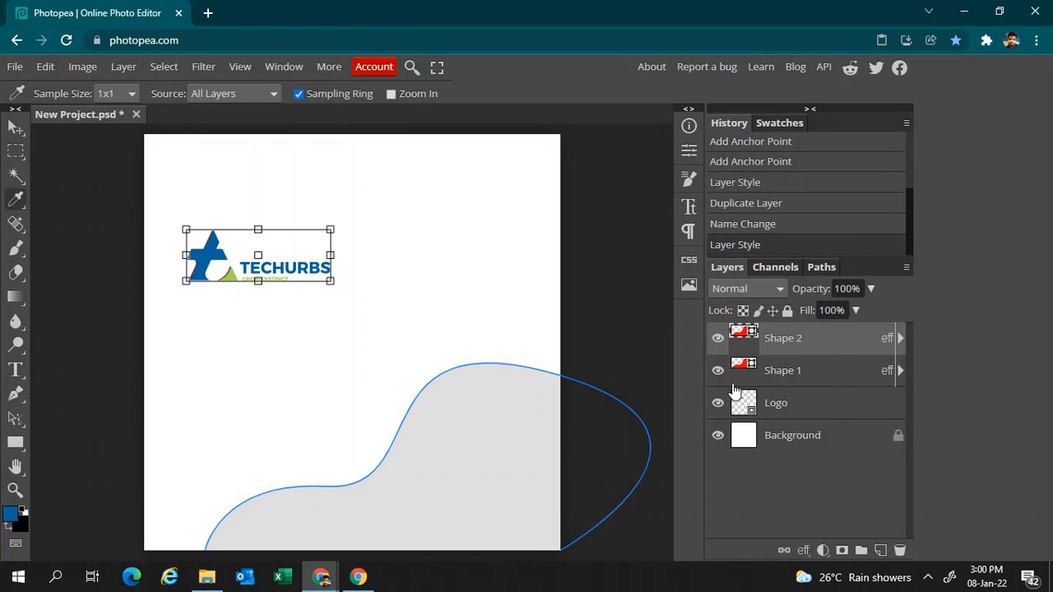
# Move the Shape 1 layer above Shape 2 in the layer order.
pyautogui.click(792, 376)
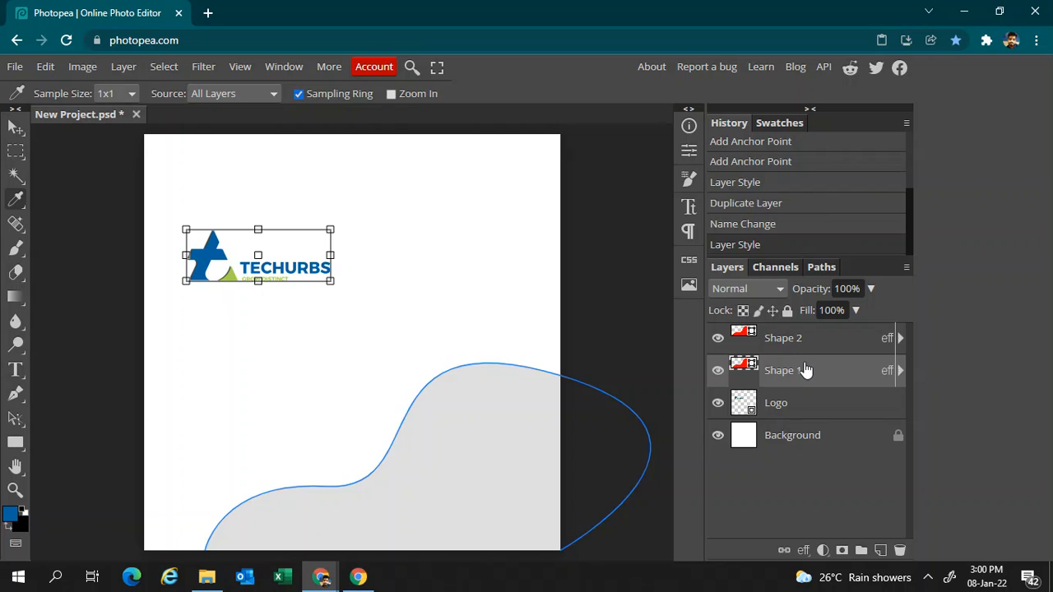
pyautogui.moveTo(805, 371); pyautogui.dragTo(804, 308)
pyautogui.moveTo(806, 370); pyautogui.dragTo(820, 335)
pyautogui.click(823, 369)
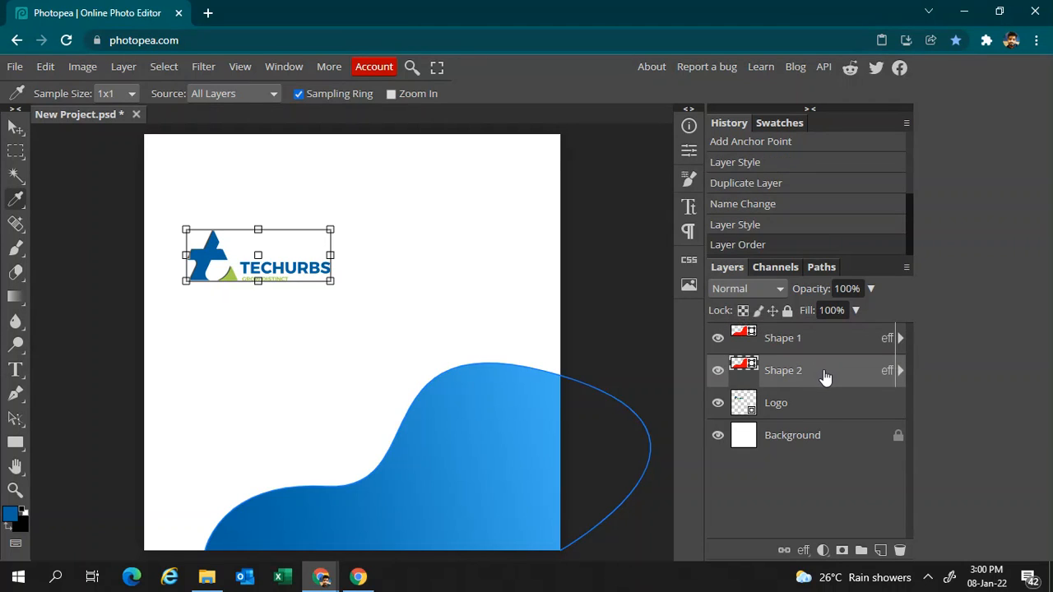
pyautogui.click(810, 355)
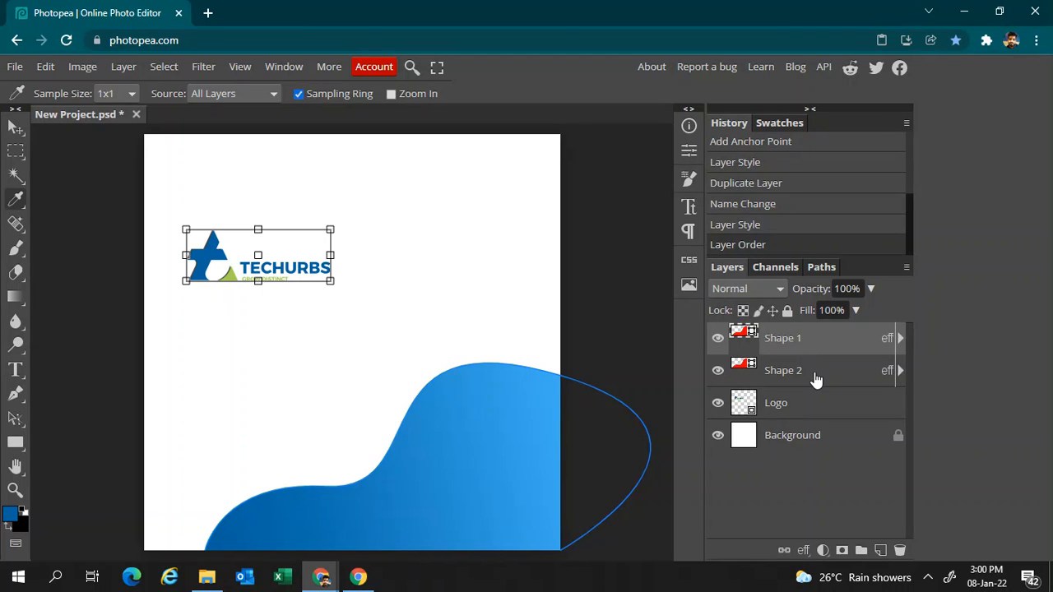
# Nudge the grey Shape 2 layer up and slightly right with the Move tool to form a grey edge along the blue wave's upper contour.
pyautogui.click(815, 377)
pyautogui.click(15, 129)
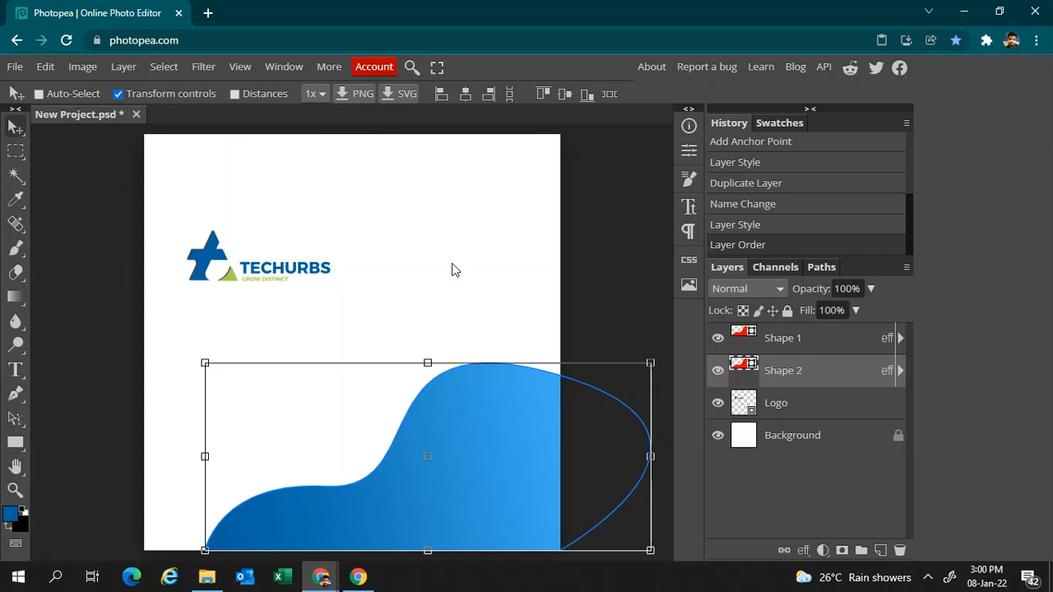
pyautogui.press('Up')
pyautogui.press('Up')
pyautogui.press('Up')
pyautogui.press('Up')
pyautogui.press('Up')
pyautogui.press('Up')
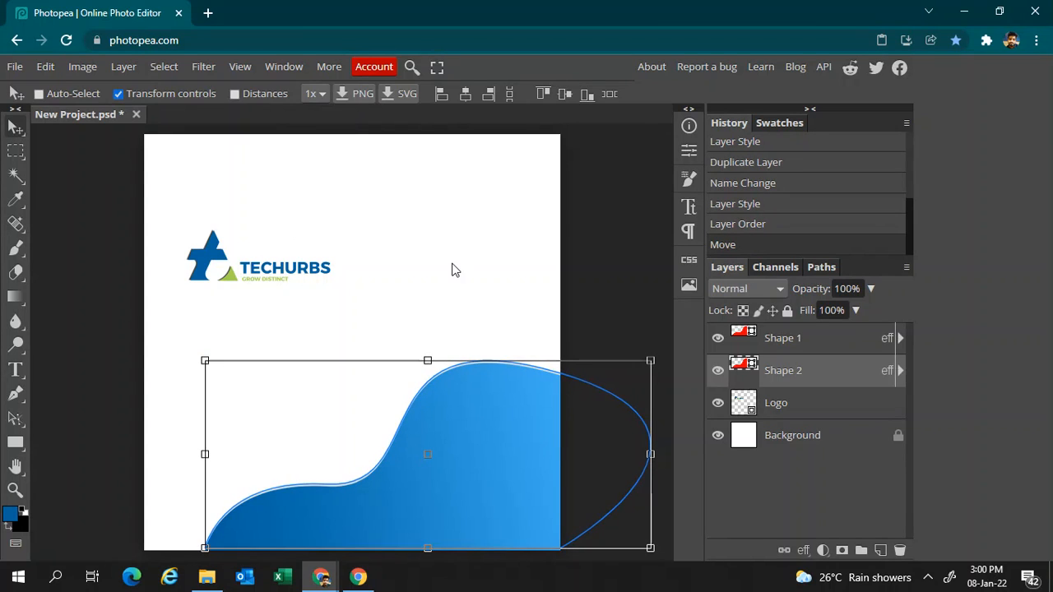
pyautogui.press('Up')
pyautogui.press('Up')
pyautogui.press('Right')
pyautogui.press('Right')
pyautogui.press('Right')
pyautogui.press('Right')
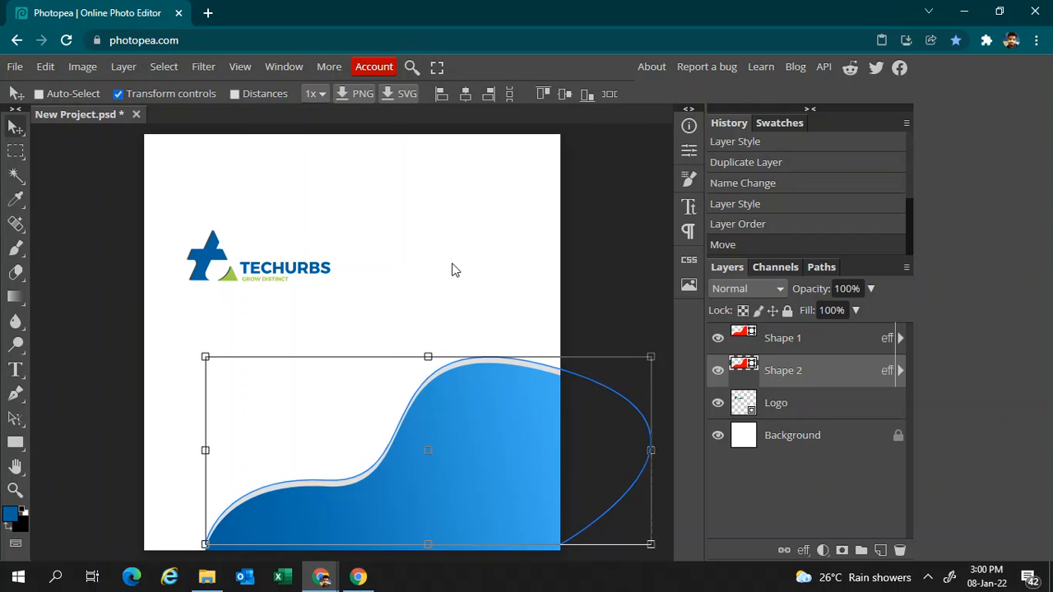
pyautogui.press('Up')
pyautogui.press('Up')
pyautogui.press('Up')
pyautogui.press('Up')
pyautogui.press('Up')
pyautogui.press('Up')
pyautogui.press('Up')
pyautogui.press('Up')
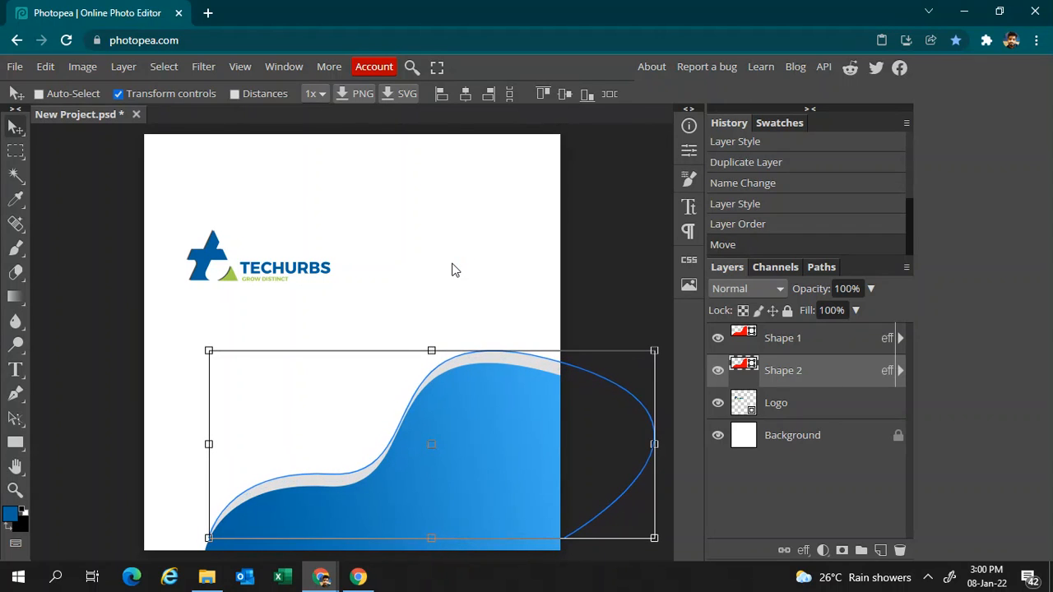
pyautogui.press('Right')
pyautogui.press('Right')
pyautogui.press('Right')
pyautogui.press('Right')
pyautogui.press('Right')
pyautogui.press('Right')
pyautogui.press('Right')
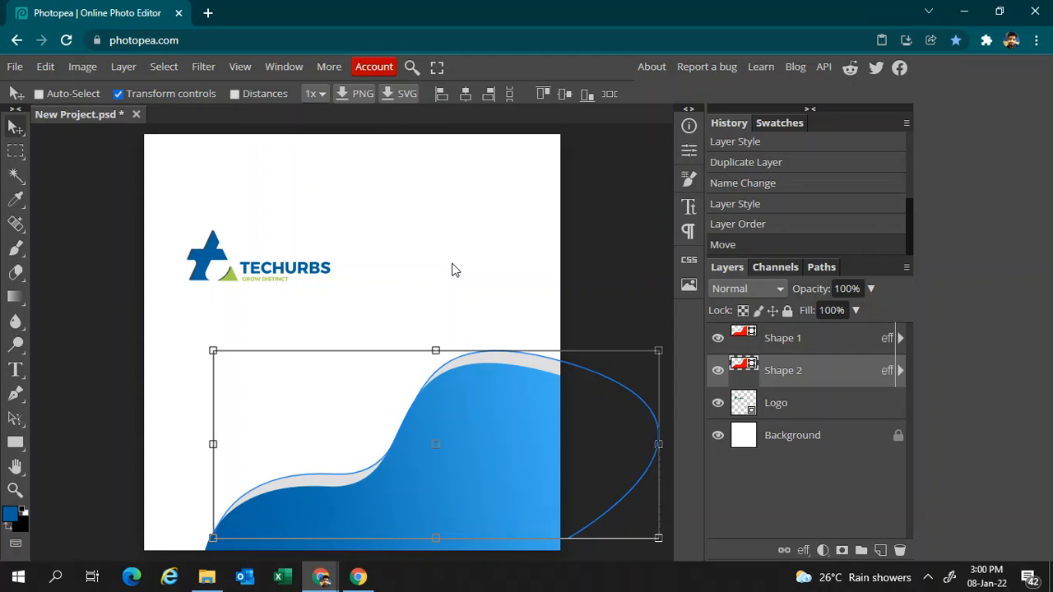
pyautogui.press('Up')
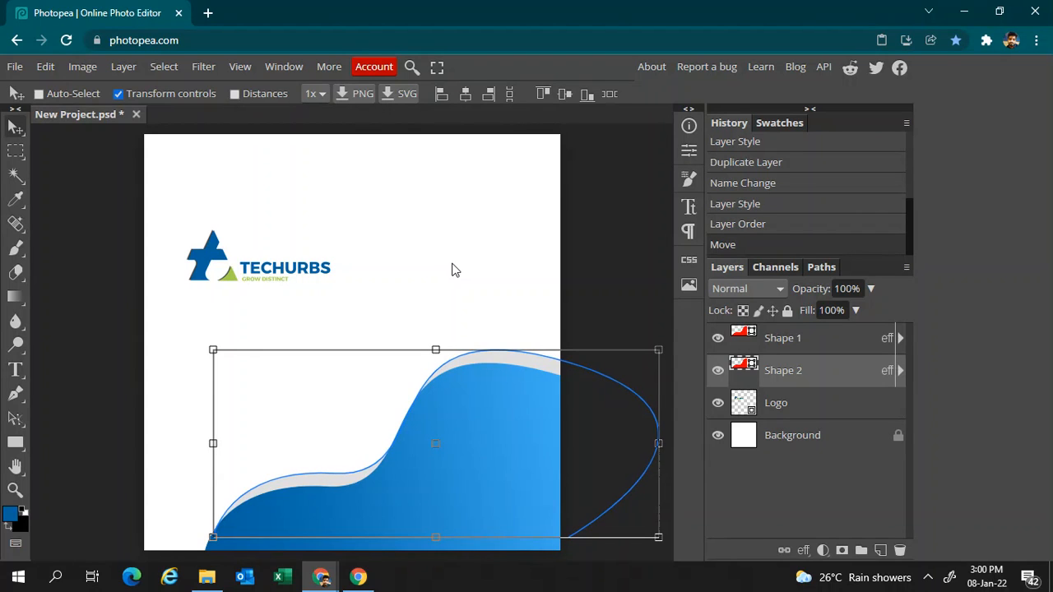
# Place the download (2) phone image from the Raw Files folder into the post, directly above the Logo layer.
pyautogui.click(837, 401)
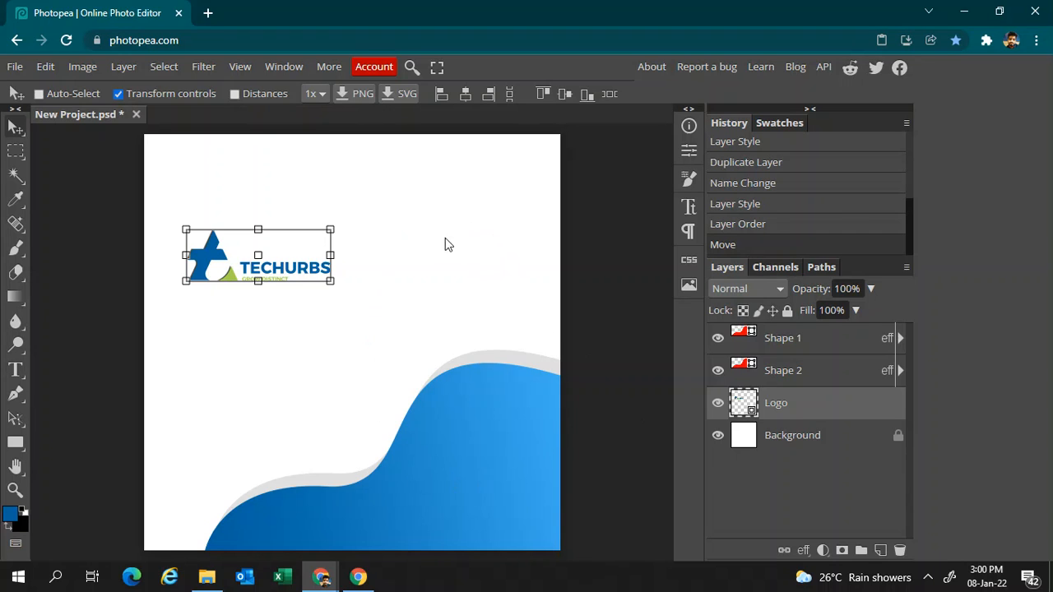
pyautogui.hotkey('alt', 'Tab')
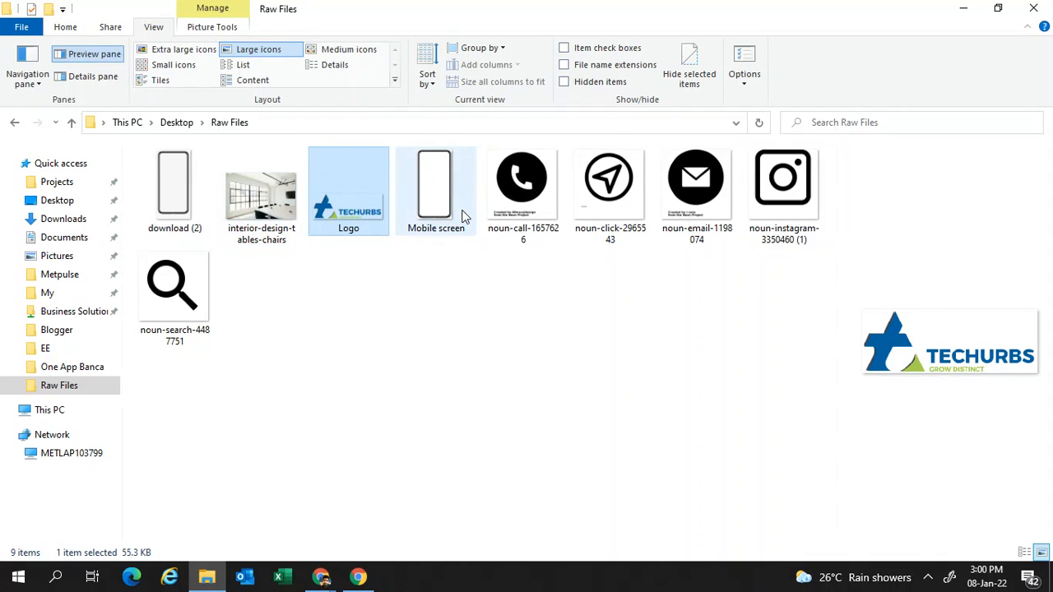
pyautogui.click(175, 187)
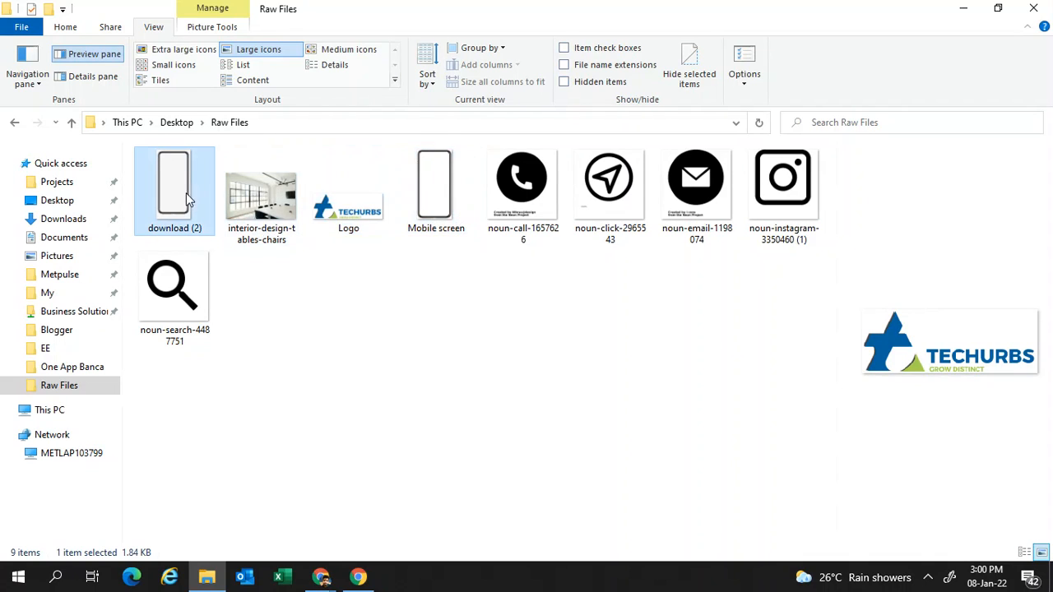
pyautogui.click(436, 228)
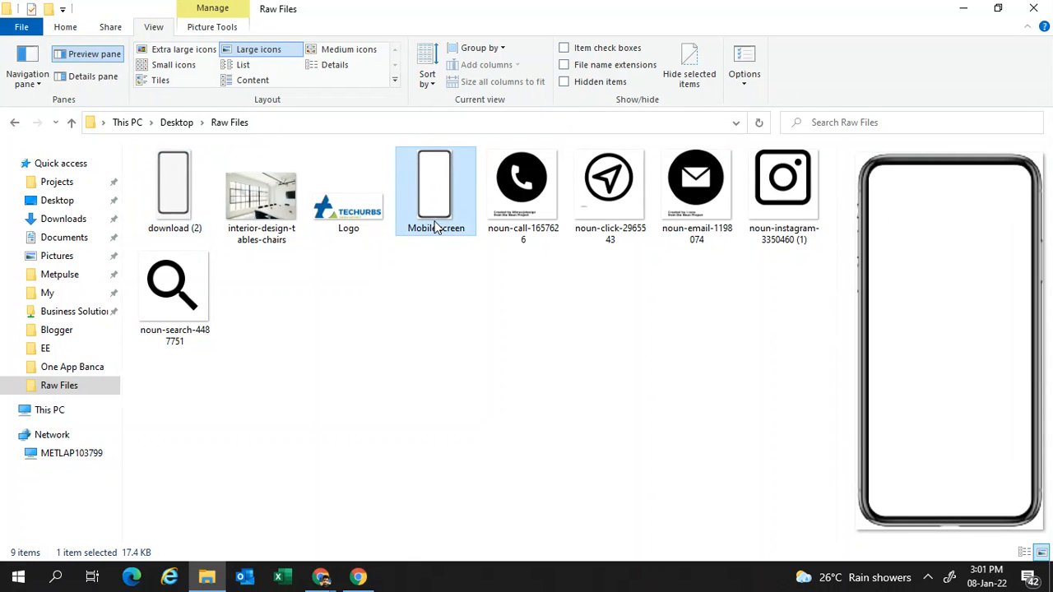
pyautogui.click(201, 217)
pyautogui.hotkey('alt', 'Tab')
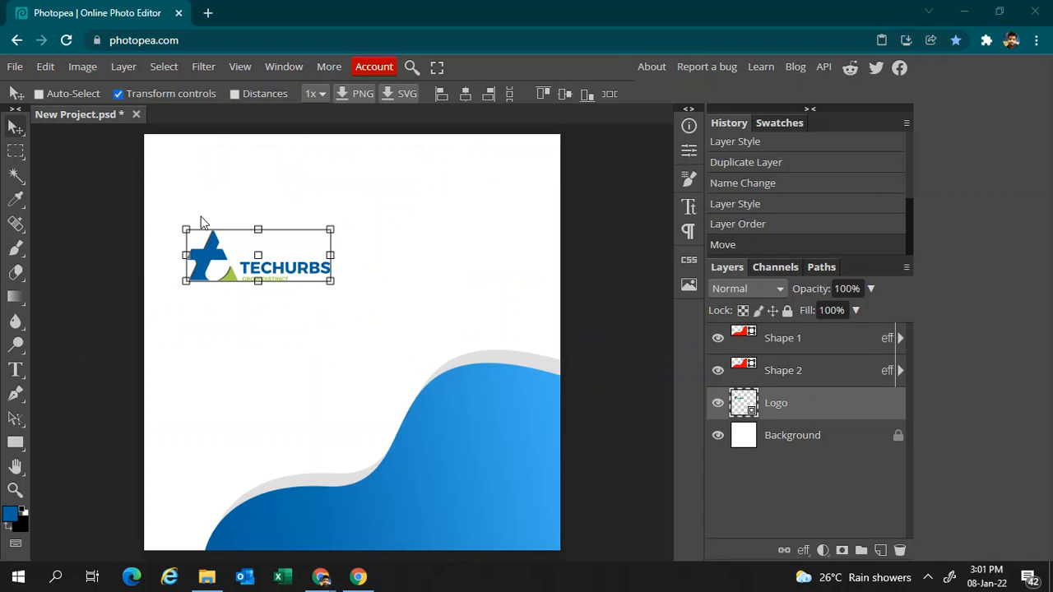
pyautogui.hotkey('alt', 'Tab')
pyautogui.moveTo(201, 217); pyautogui.dragTo(437, 351)
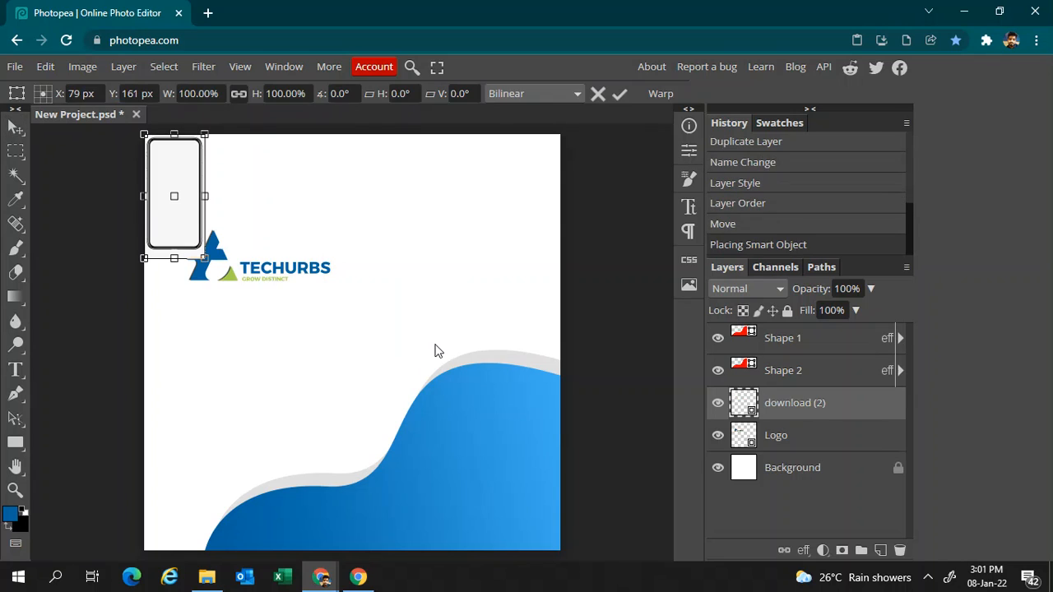
# Place the phone image to the right of the logo, scale it to about 220%, and move its layer above Shape 1.
pyautogui.moveTo(199, 230); pyautogui.dragTo(451, 320)
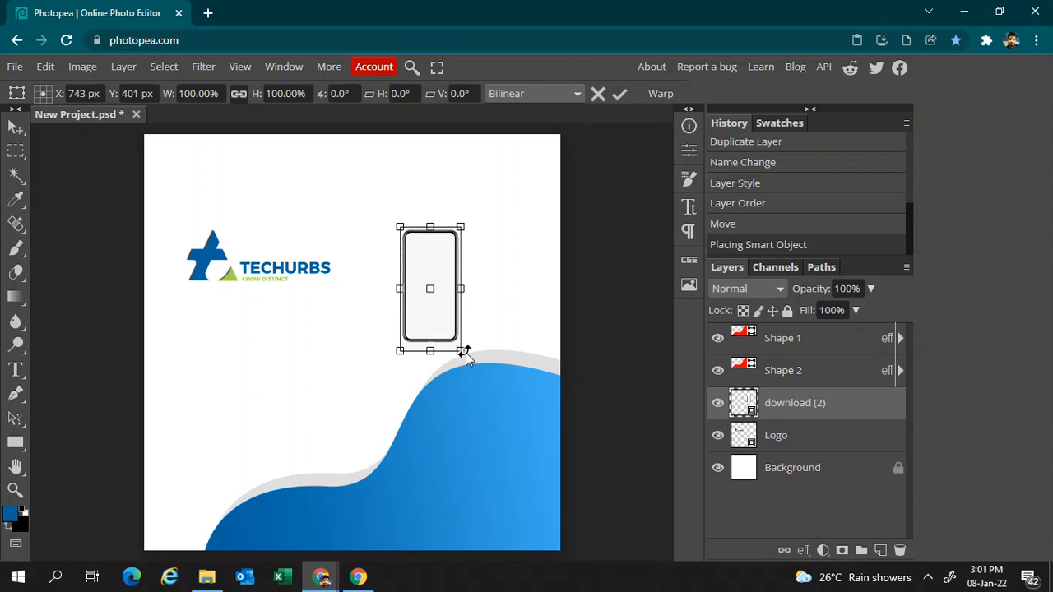
pyautogui.moveTo(463, 353); pyautogui.dragTo(533, 434)
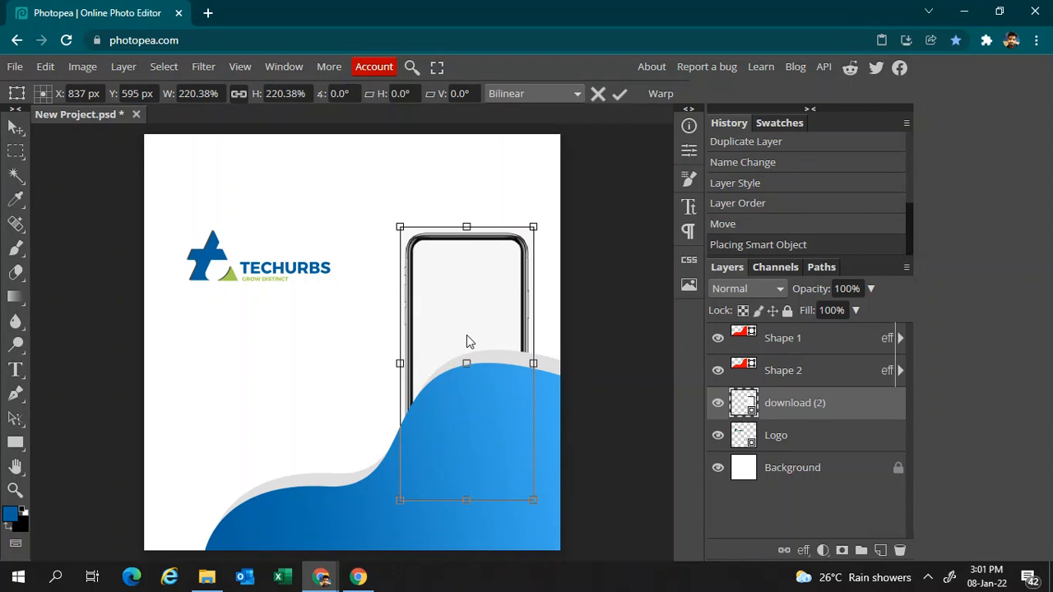
pyautogui.moveTo(807, 403); pyautogui.dragTo(806, 337)
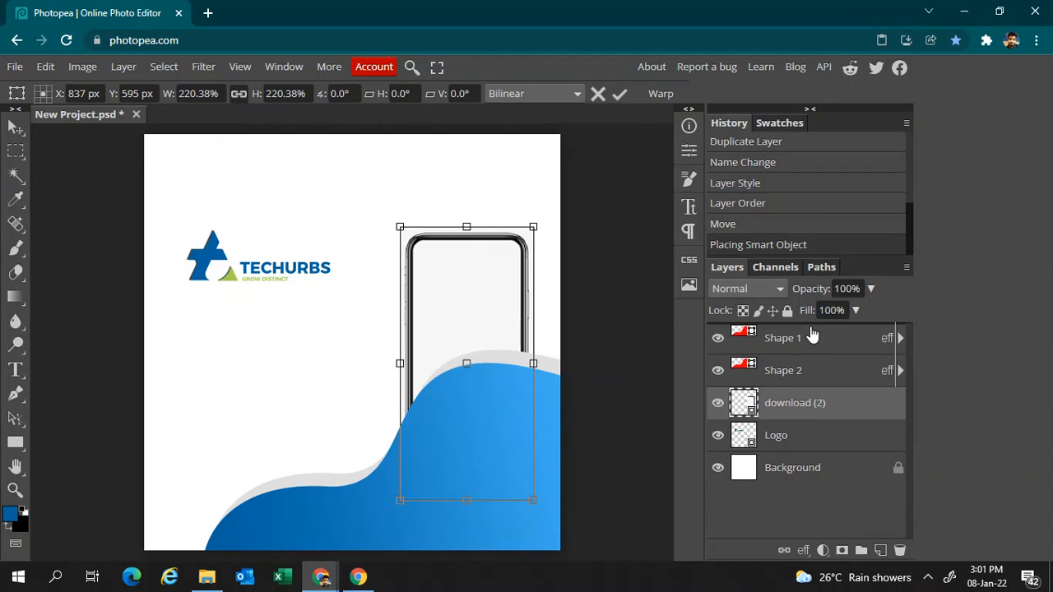
# Rasterize the download (2) layer and clear the phone's grey screen area using a Magic Wand selection.
pyautogui.click(16, 179)
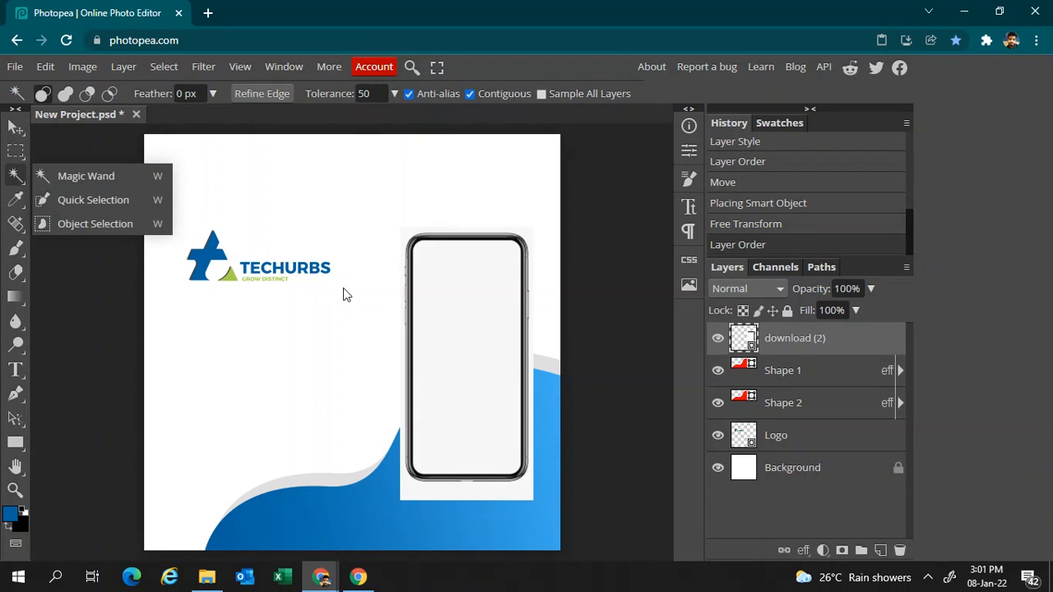
pyautogui.click(132, 177)
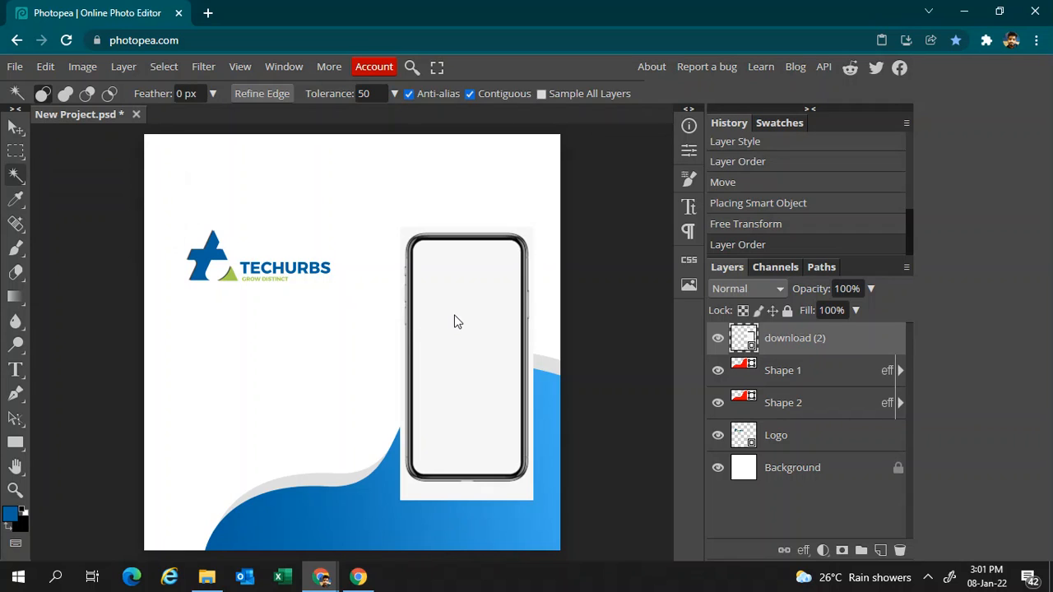
pyautogui.click(457, 323)
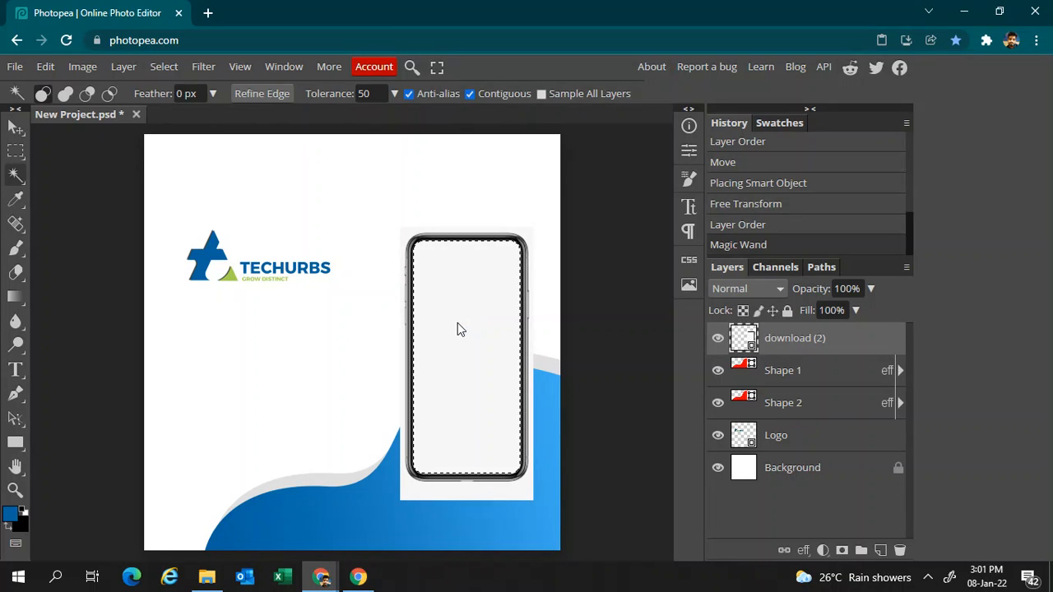
pyautogui.press('Delete')
pyautogui.rightClick(866, 340)
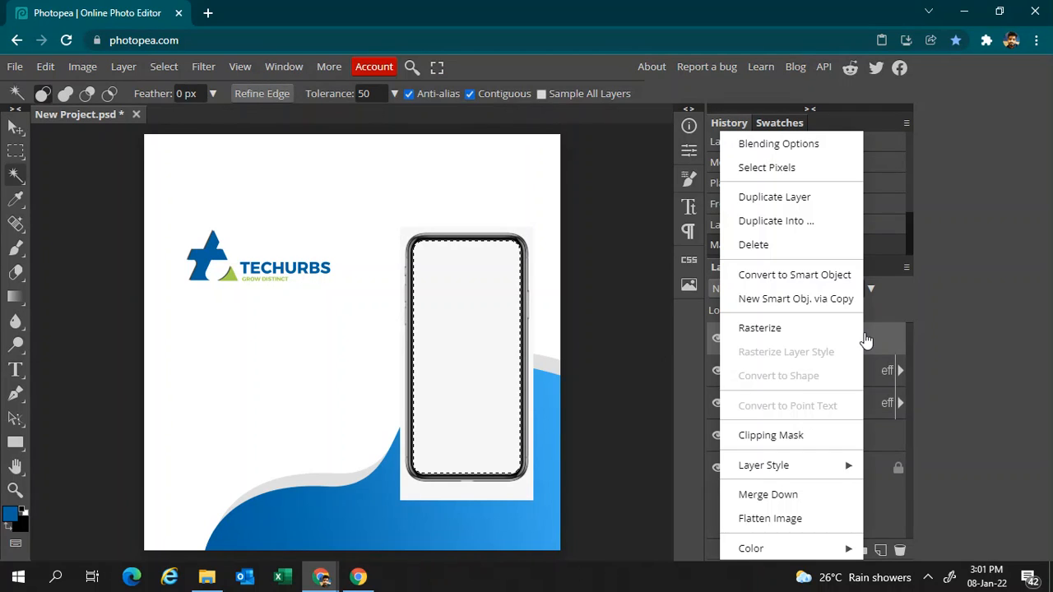
pyautogui.click(810, 333)
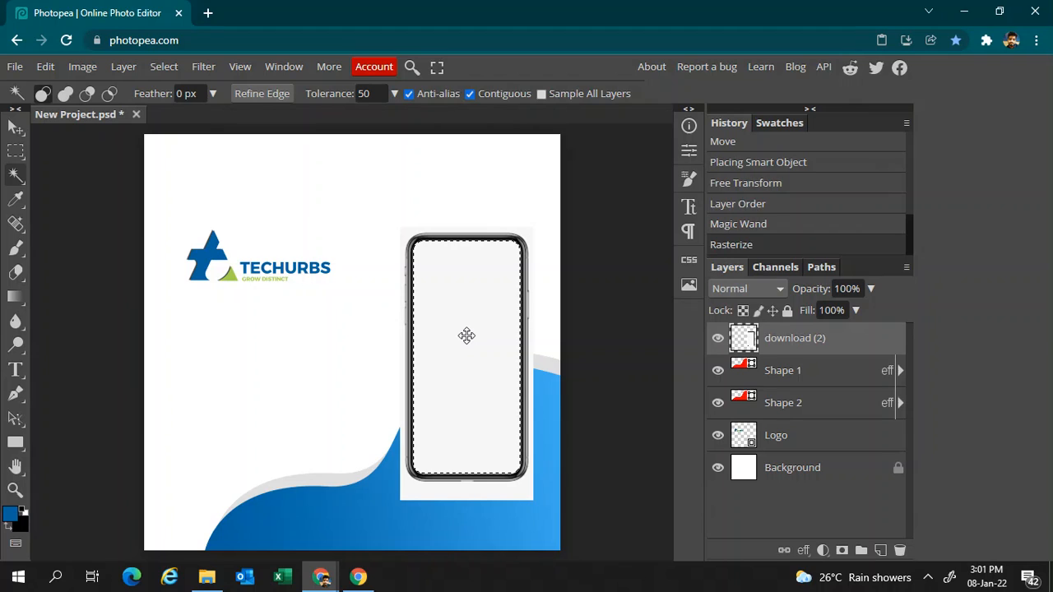
pyautogui.press('Delete')
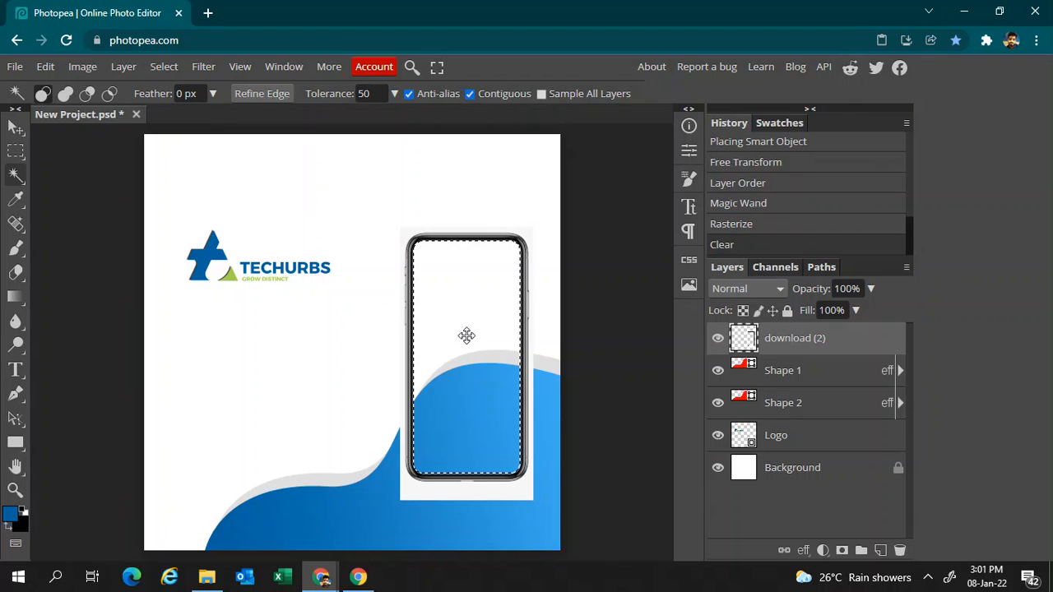
# Clear the light background around the outside of the phone with the Magic Wand, and deselect.
pyautogui.click(505, 502)
pyautogui.hotkey('ctrl', 'd')
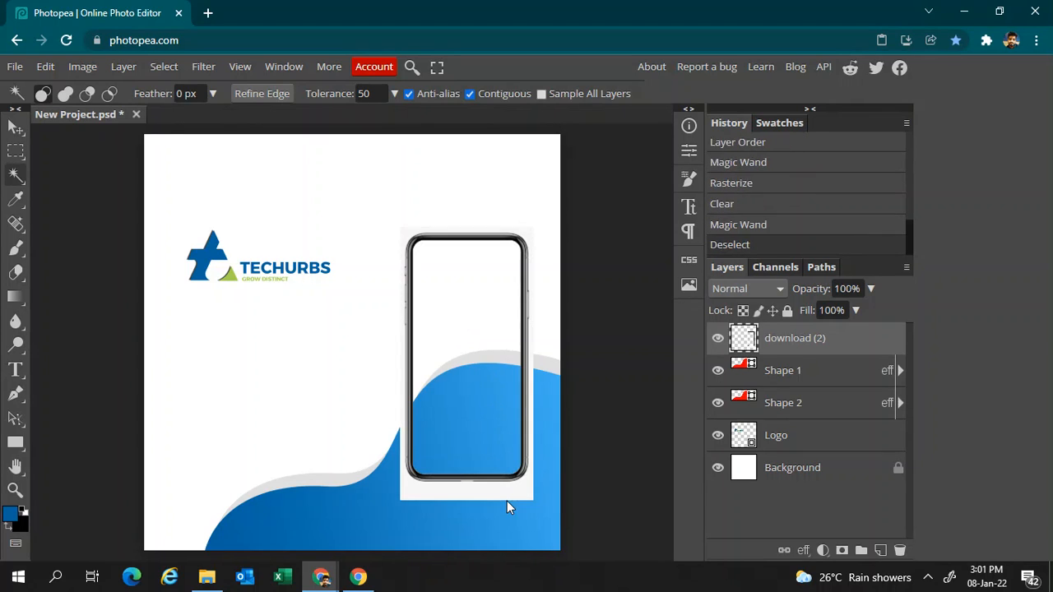
pyautogui.click(523, 490)
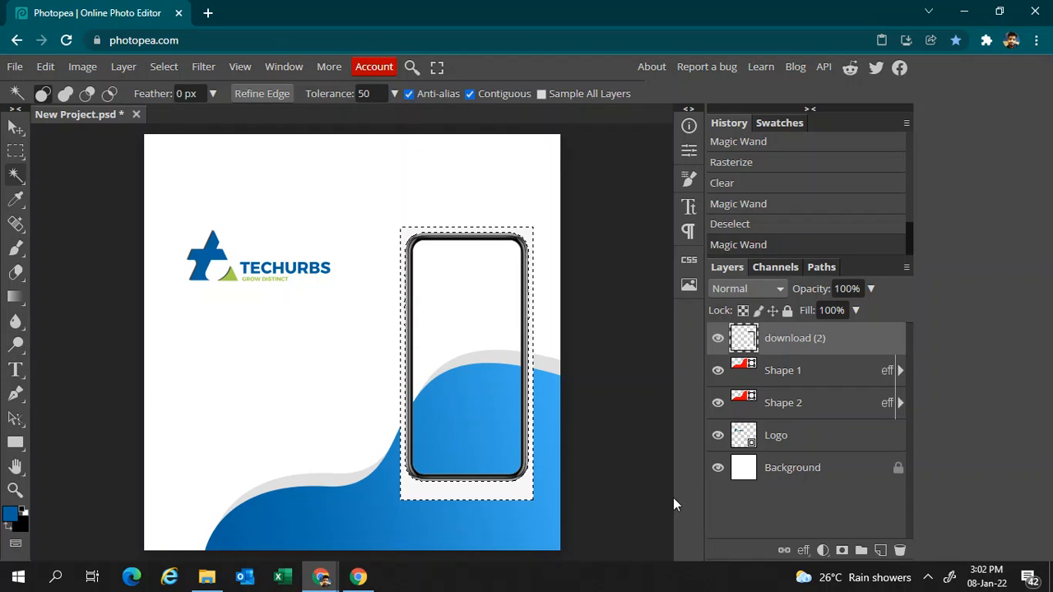
pyautogui.press('Delete')
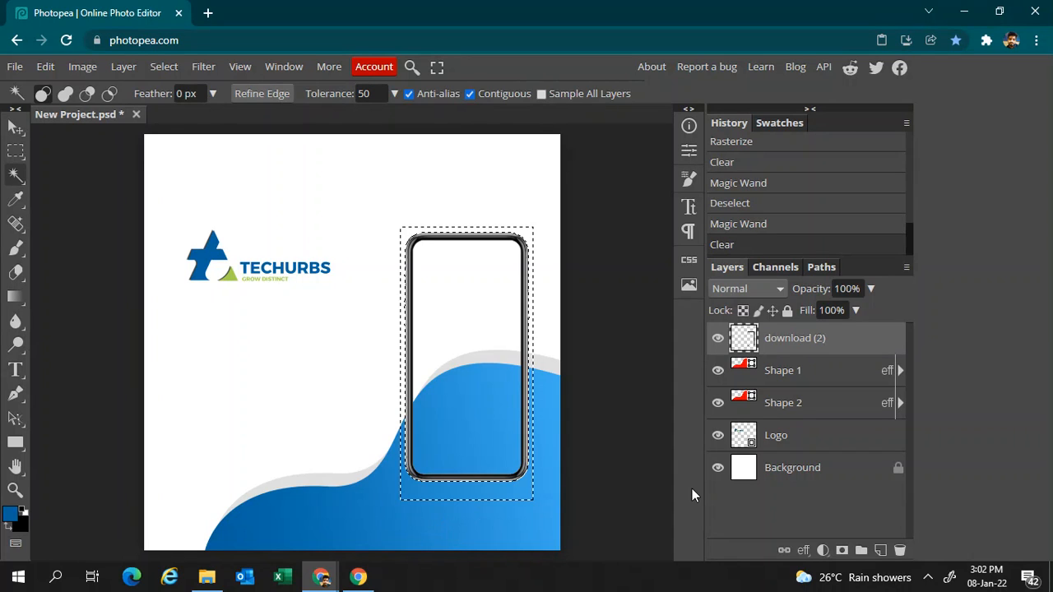
pyautogui.hotkey('ctrl', 'd')
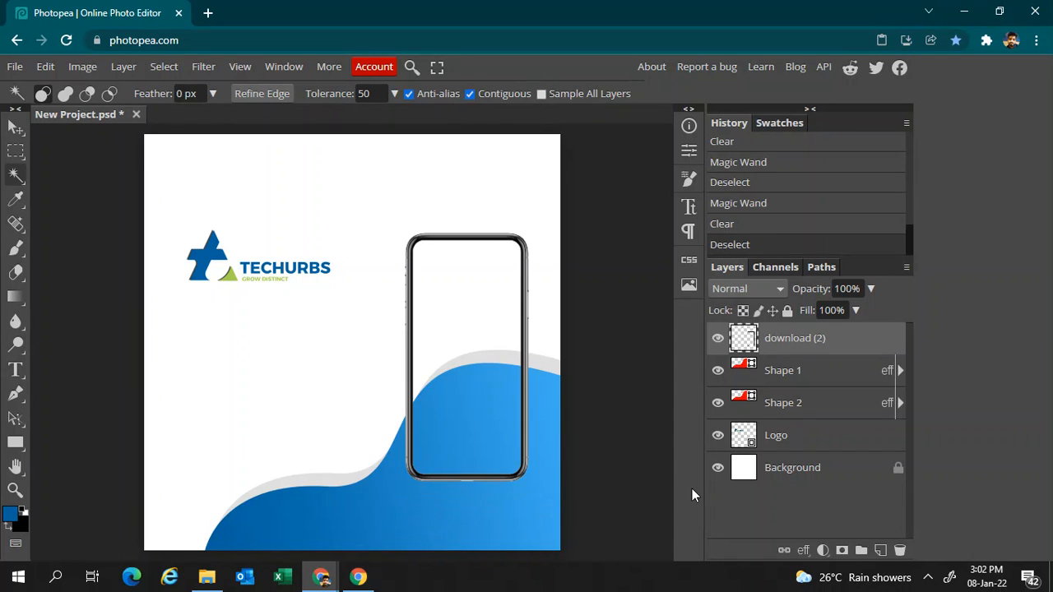
# Move the phone frame up and slightly left on the canvas with the Move tool.
pyautogui.click(833, 379)
pyautogui.click(849, 350)
pyautogui.click(16, 126)
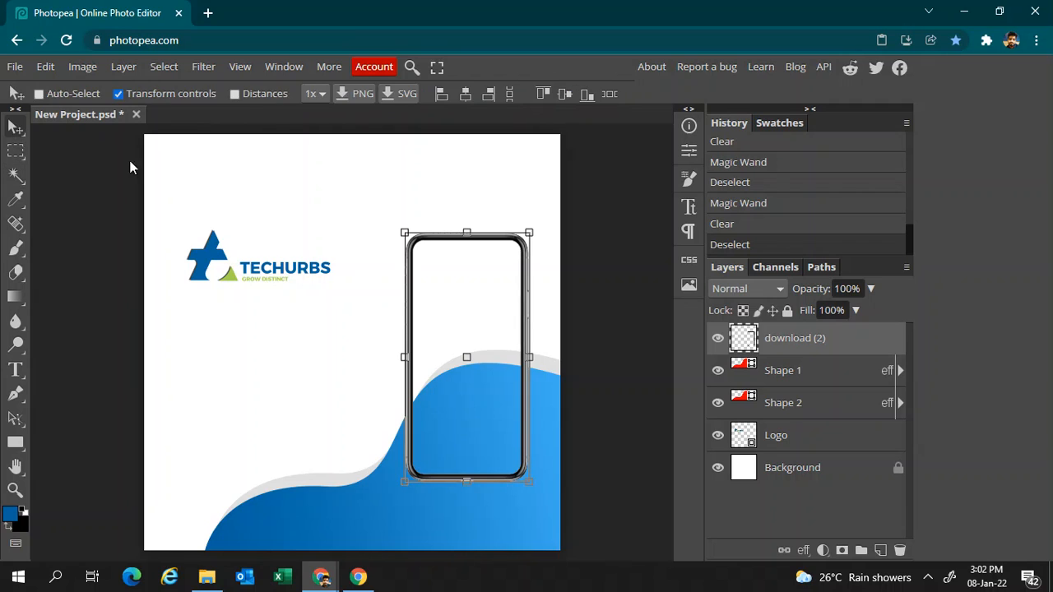
pyautogui.press('Up')
pyautogui.press('Up')
pyautogui.press('Up')
pyautogui.press('Up')
pyautogui.press('Up')
pyautogui.press('Up')
pyautogui.press('Up')
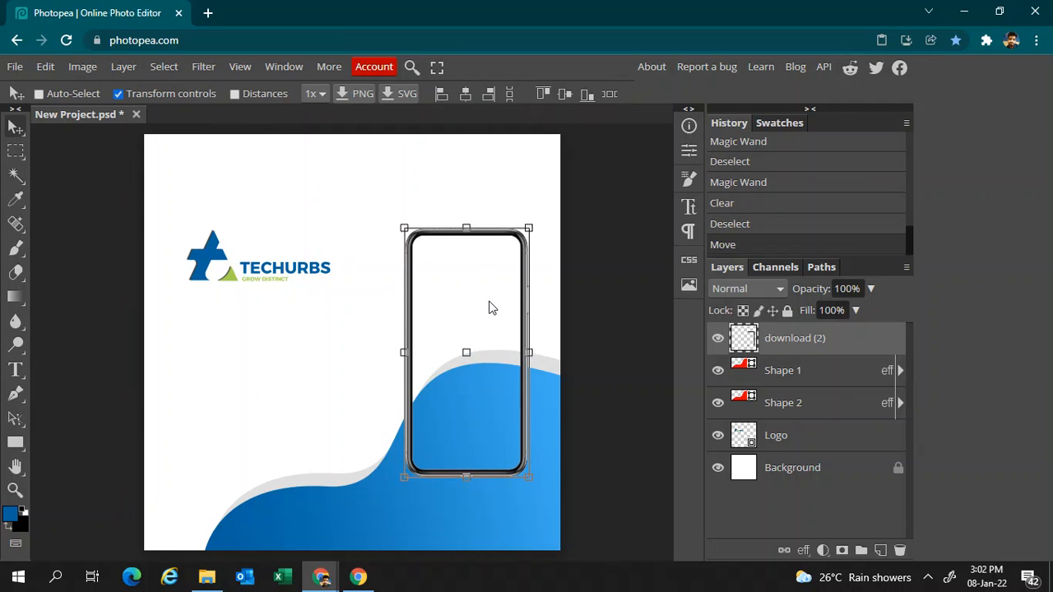
pyautogui.moveTo(519, 291); pyautogui.dragTo(509, 260)
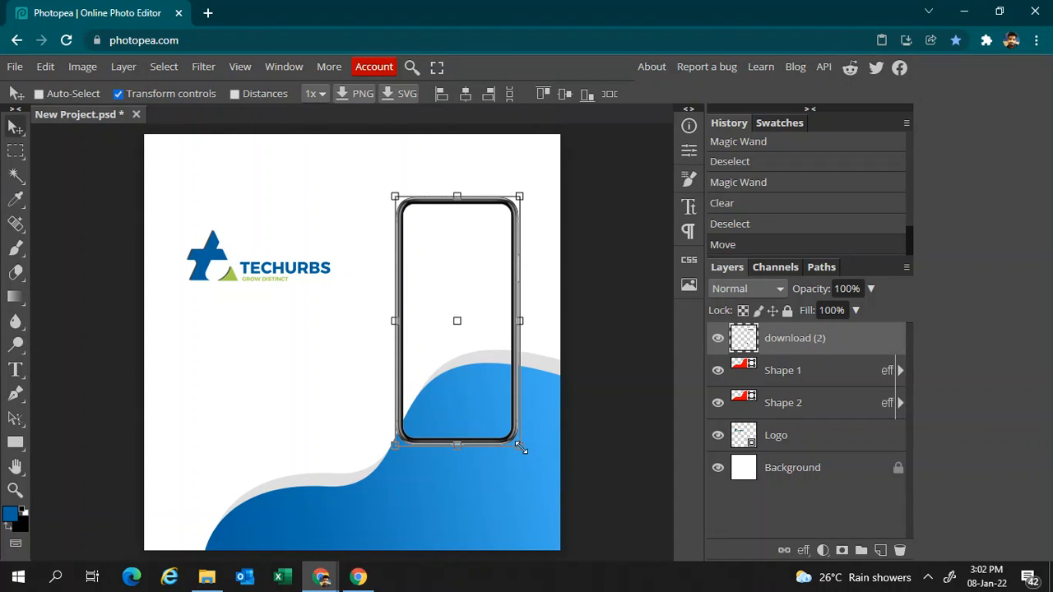
# Scale the phone frame to about 94% and nudge it vertically to about Y 473 px.
pyautogui.moveTo(521, 446)
pyautogui.mouseDown()
pyautogui.moveTo(496, 425)
pyautogui.moveTo(509, 454)
pyautogui.mouseUp()
pyautogui.press('Down')
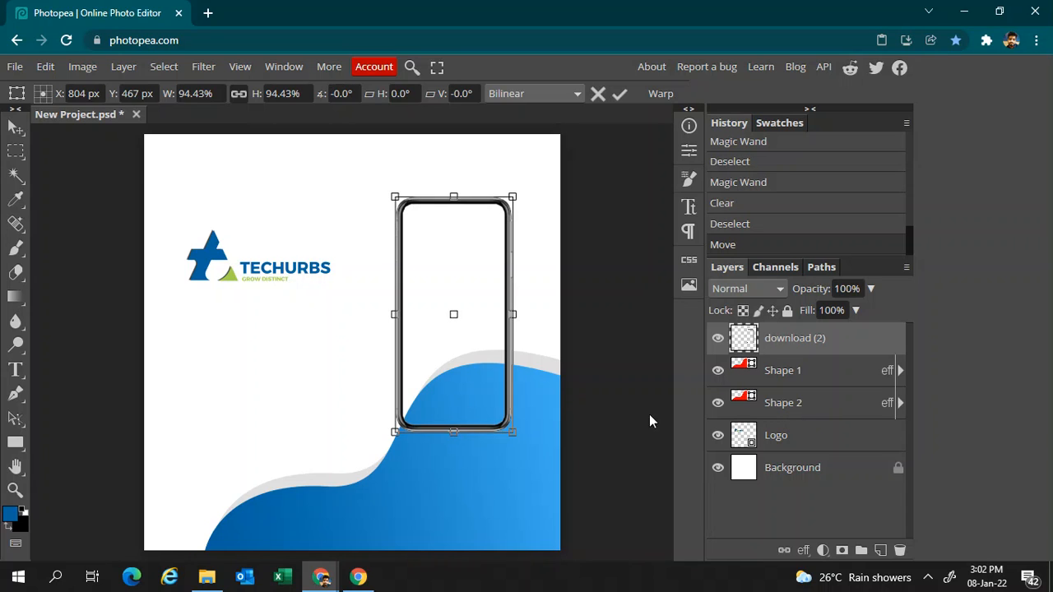
pyautogui.press('Down')
pyautogui.press('Down')
pyautogui.press('Down')
pyautogui.press('Down')
pyautogui.press('Down')
pyautogui.press('Down')
pyautogui.press('Down')
pyautogui.press('Down')
pyautogui.press('Down')
pyautogui.press('Down')
pyautogui.press('Down')
pyautogui.press('Down')
pyautogui.press('Down')
pyautogui.press('Down')
pyautogui.press('Down')
pyautogui.press('Down')
pyautogui.press('Down')
pyautogui.press('Down')
pyautogui.press('Down')
pyautogui.press('Down')
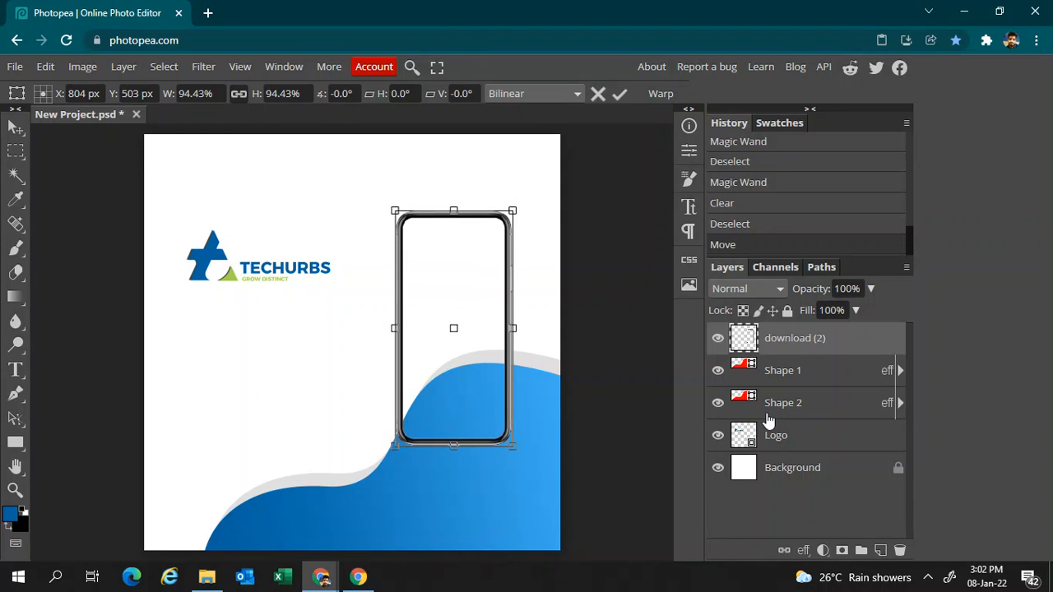
pyautogui.press('Down')
pyautogui.press('Down')
pyautogui.press('Down')
pyautogui.press('Down')
pyautogui.press('Down')
pyautogui.press('Down')
pyautogui.press('Down')
pyautogui.press('Down')
pyautogui.press('Down')
pyautogui.press('Down')
pyautogui.press('Down')
pyautogui.press('Down')
pyautogui.press('Down')
pyautogui.press('Down')
pyautogui.press('Down')
pyautogui.press('Down')
pyautogui.press('Down')
pyautogui.press('Down')
pyautogui.press('Down')
pyautogui.press('Down')
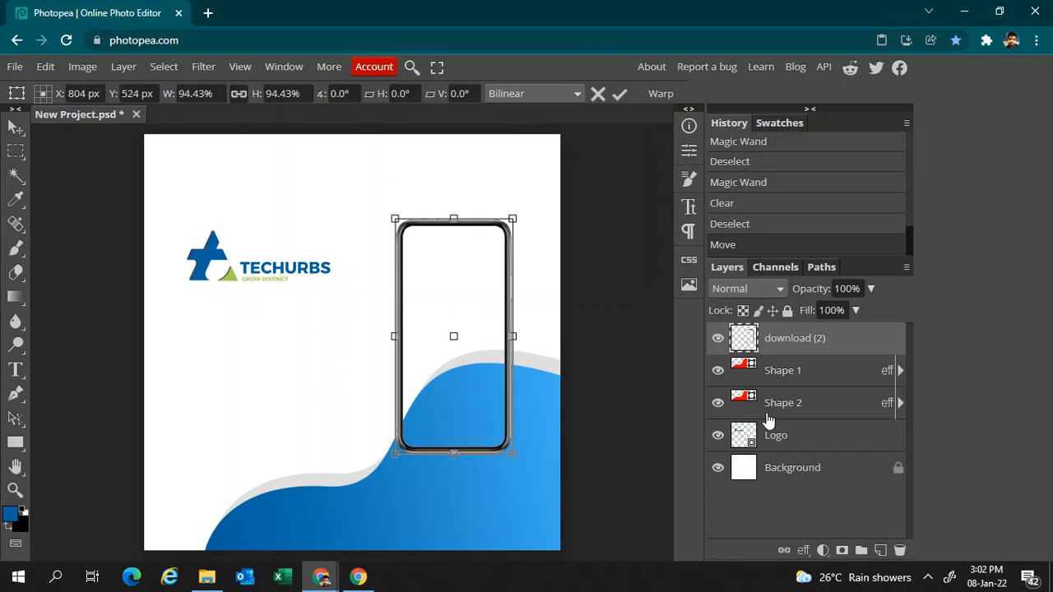
pyautogui.press('Up')
pyautogui.press('Up')
pyautogui.press('Up')
pyautogui.press('Up')
pyautogui.press('Up')
pyautogui.press('Up')
pyautogui.press('Up')
pyautogui.press('Up')
pyautogui.press('Up')
pyautogui.press('Up')
pyautogui.press('Up')
pyautogui.press('Up')
pyautogui.press('Up')
pyautogui.press('Up')
pyautogui.press('Up')
pyautogui.press('Up')
pyautogui.press('Up')
pyautogui.press('Up')
pyautogui.press('Up')
pyautogui.press('Up')
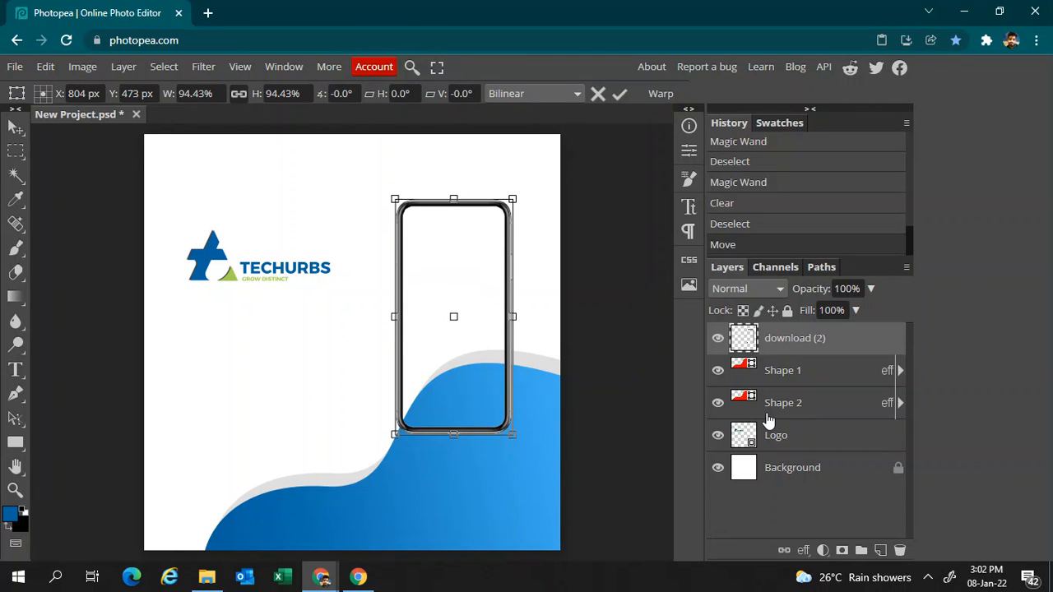
# Shift the phone frame right to about X 818 px and shrink it to about 78%, keeping its upper-right corner fixed.
pyautogui.moveTo(441, 348); pyautogui.dragTo(445, 349)
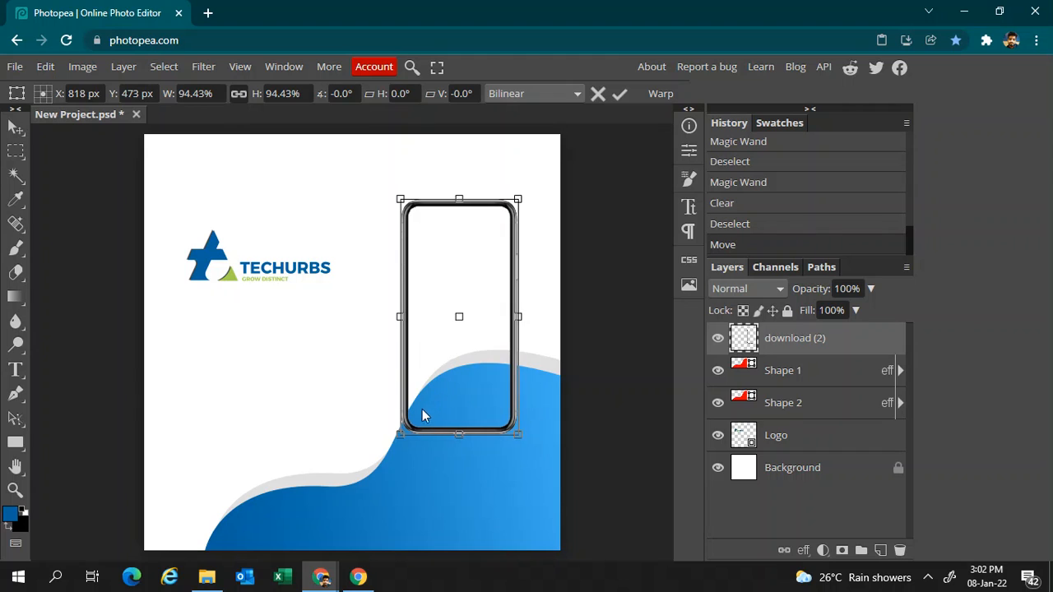
pyautogui.moveTo(401, 435)
pyautogui.mouseDown()
pyautogui.moveTo(414, 418)
pyautogui.moveTo(420, 436)
pyautogui.mouseUp()
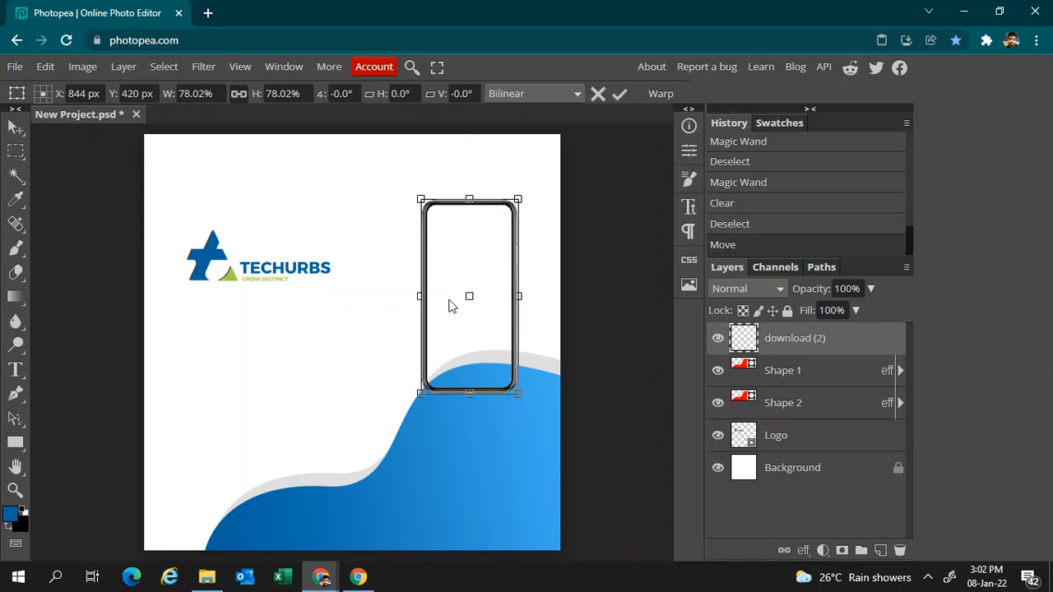